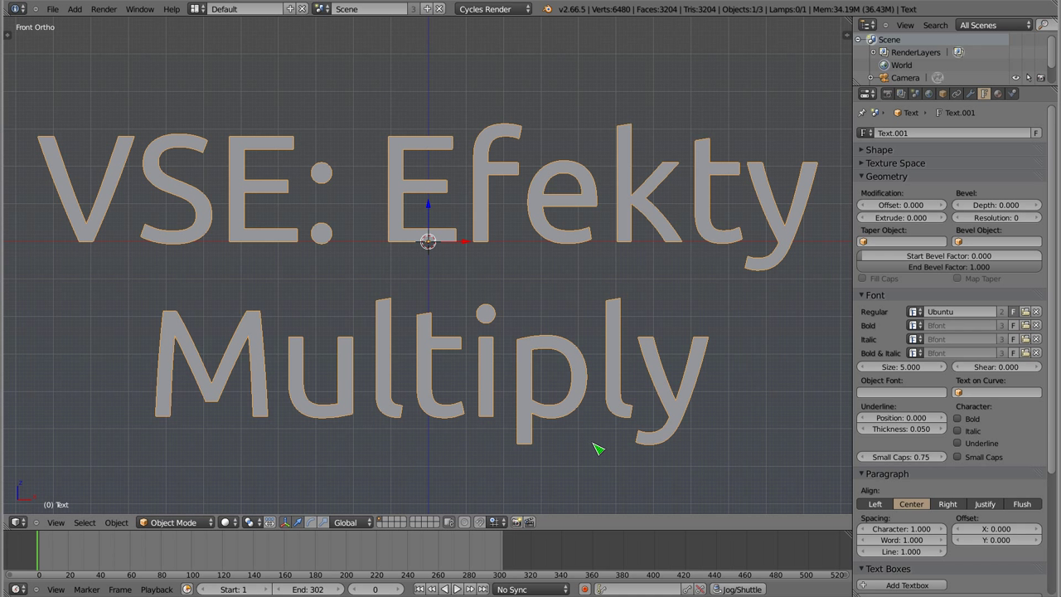
Step: Delete the title text object and switch to the Video Editing layout showing the 0001.jpg strip
key("x")
left_click(405, 238)
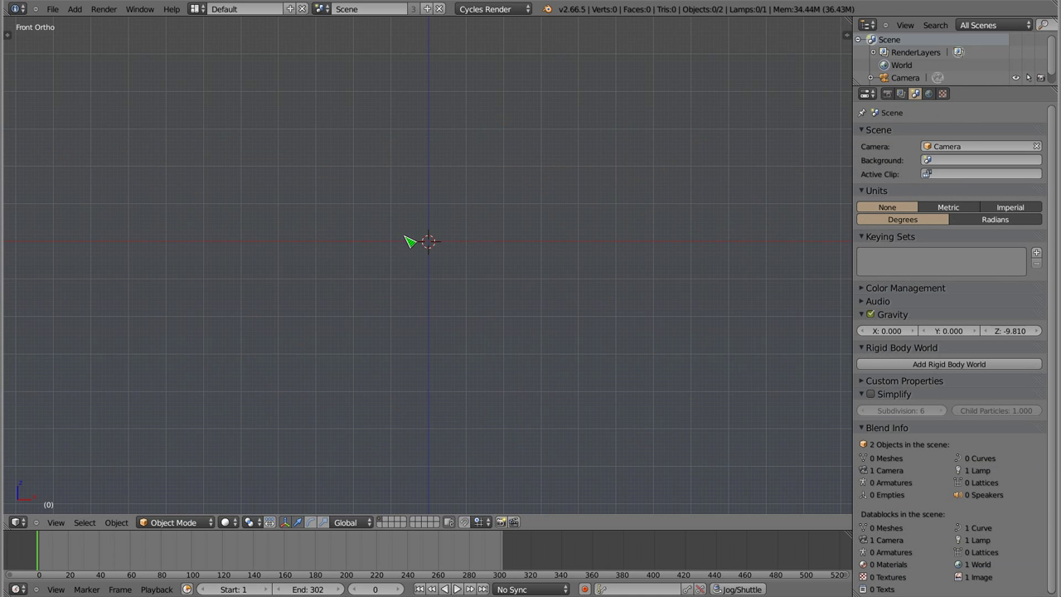
left_click(196, 9)
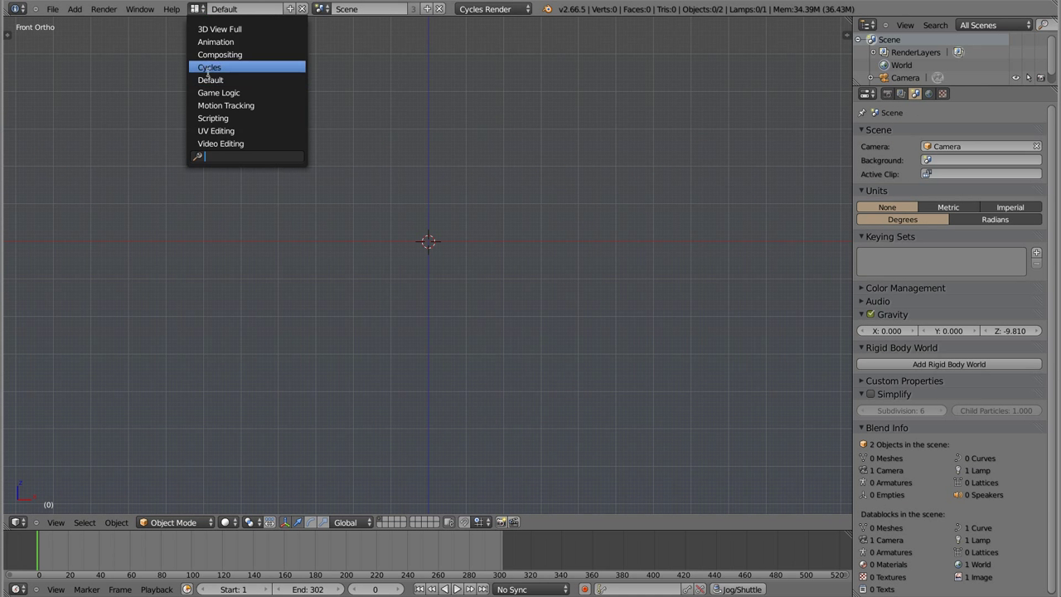
left_click(254, 143)
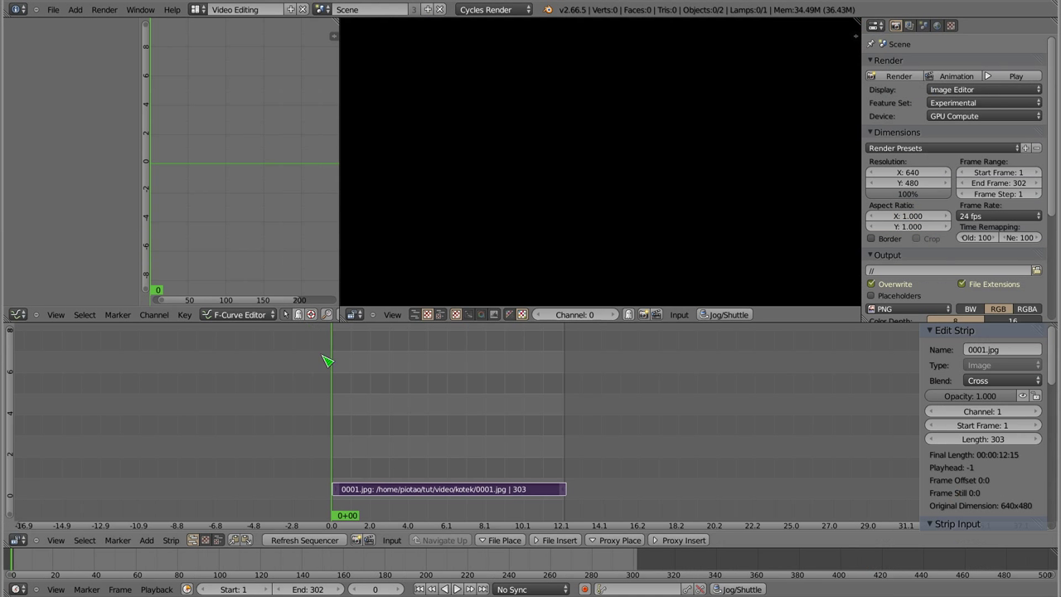
Step: At frame 1, duplicate the 0001.jpg strip as 0001.001 on channel 2
mouse_move(339, 476)
left_mouse_down()
mouse_move(372, 472)
mouse_move(338, 475)
left_mouse_up()
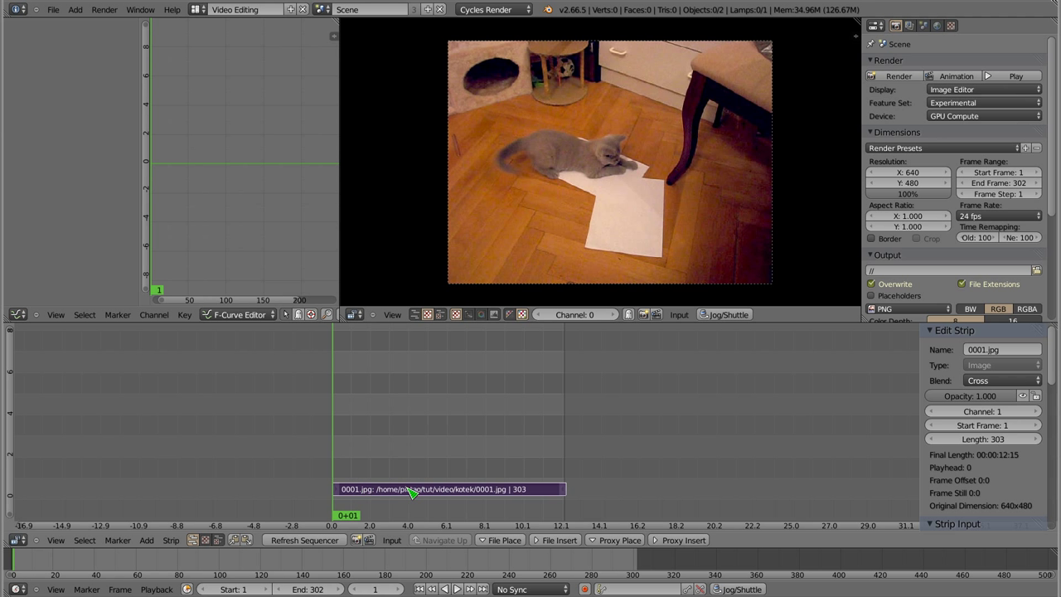
key("shift+d")
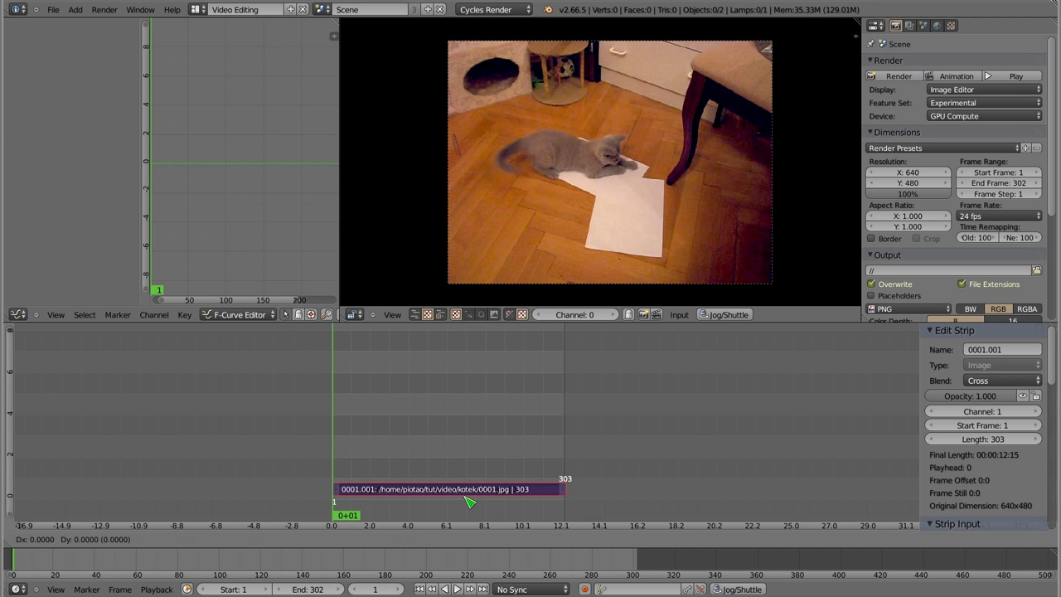
left_click(463, 486)
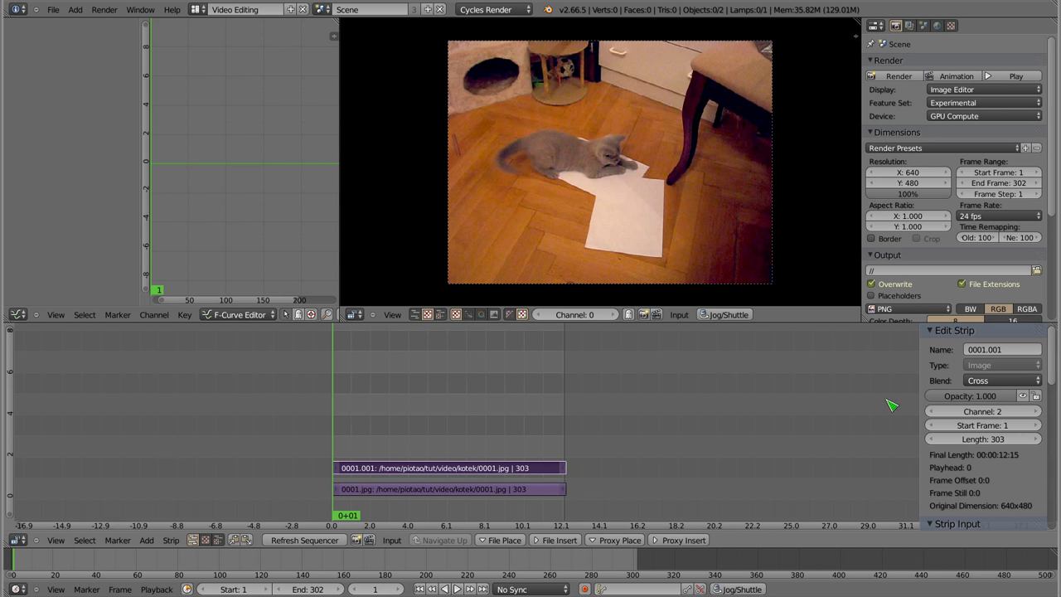
Step: Set the 0001.001 strip's blend to Multiply and test opacities, ending at 0.000
left_click(997, 383)
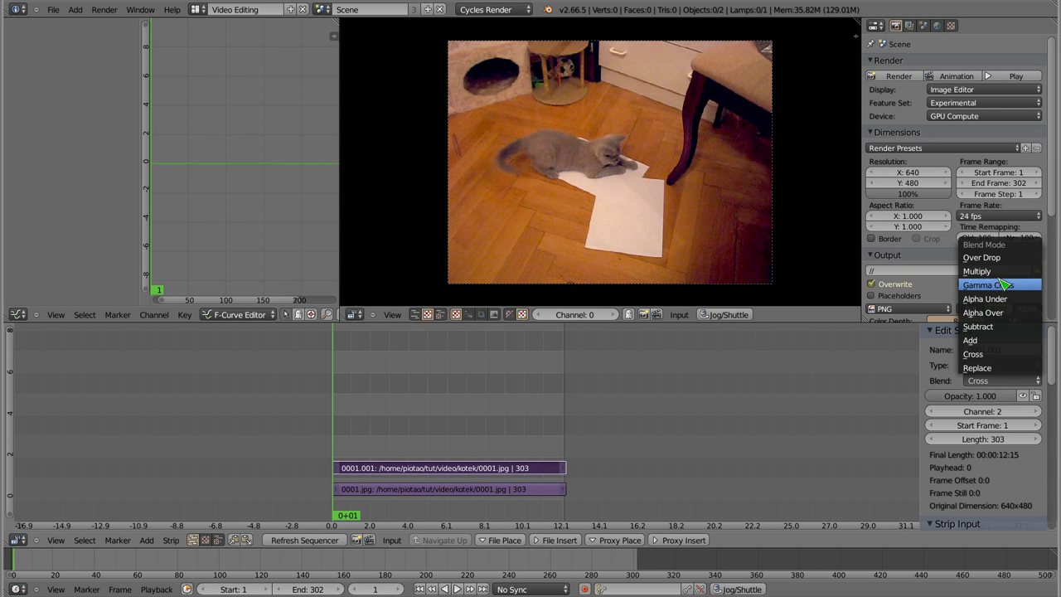
left_click(1012, 275)
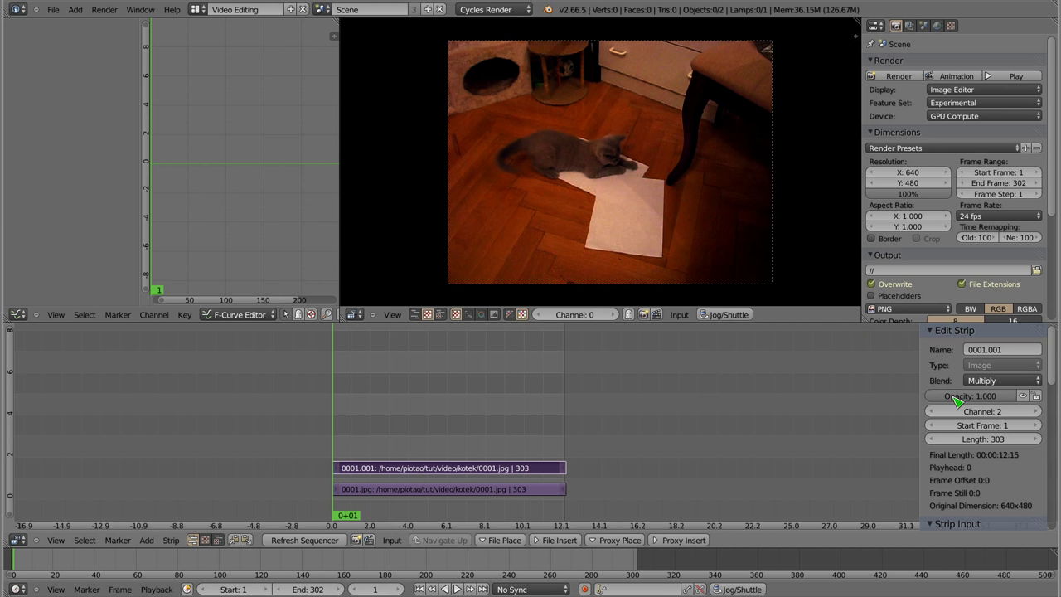
left_click_drag(1016, 401, 953, 401)
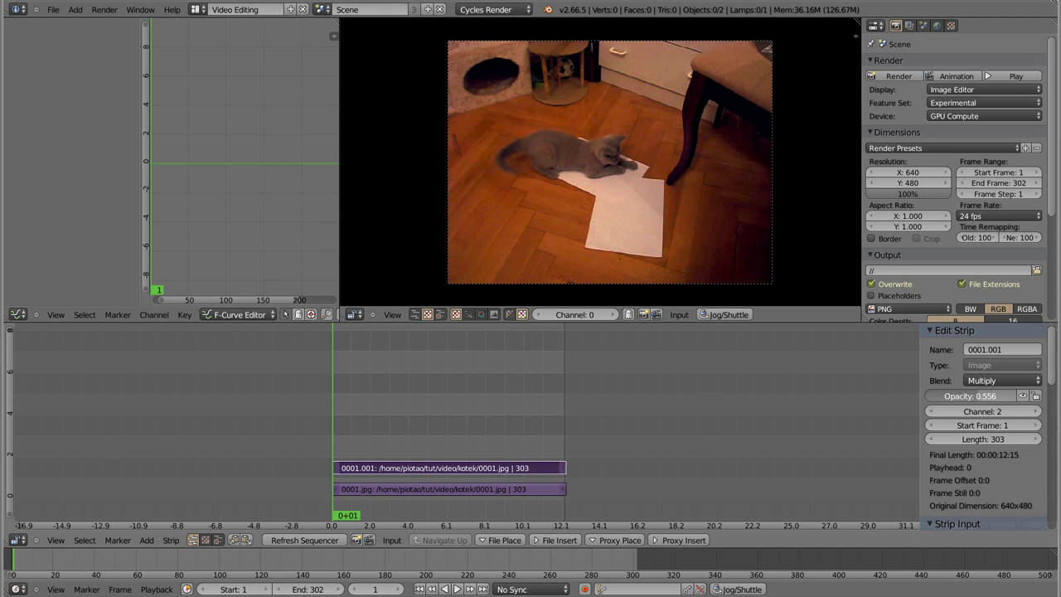
mouse_move(943, 395)
left_mouse_down()
mouse_move(979, 395)
mouse_move(937, 395)
left_mouse_up()
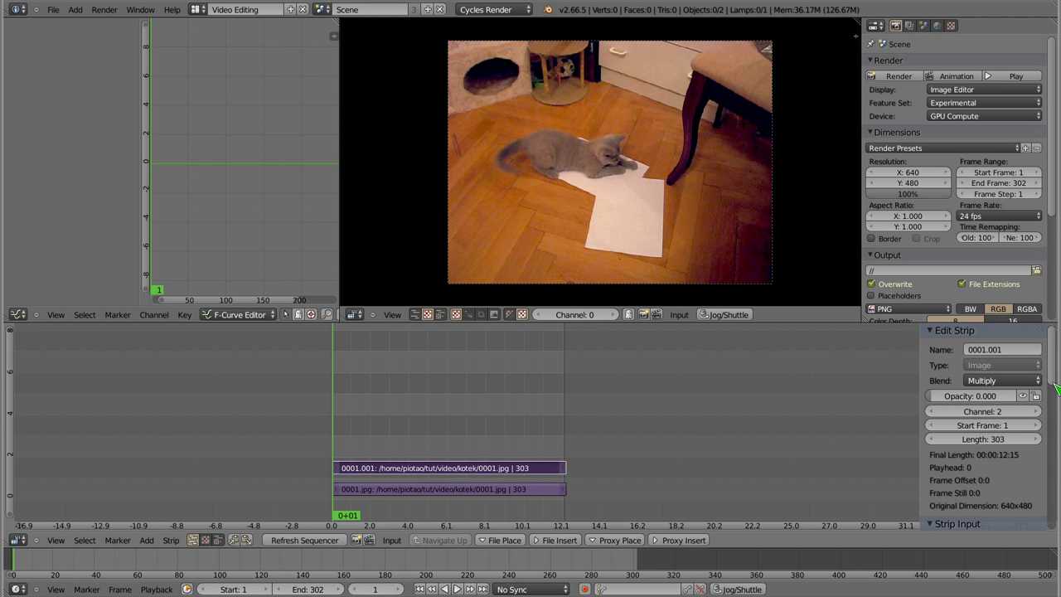
Step: Return the 0001.001 strip to Cross blending at 1.000 opacity
left_click(998, 380)
left_click(1001, 375)
left_click(999, 380)
left_click(1000, 369)
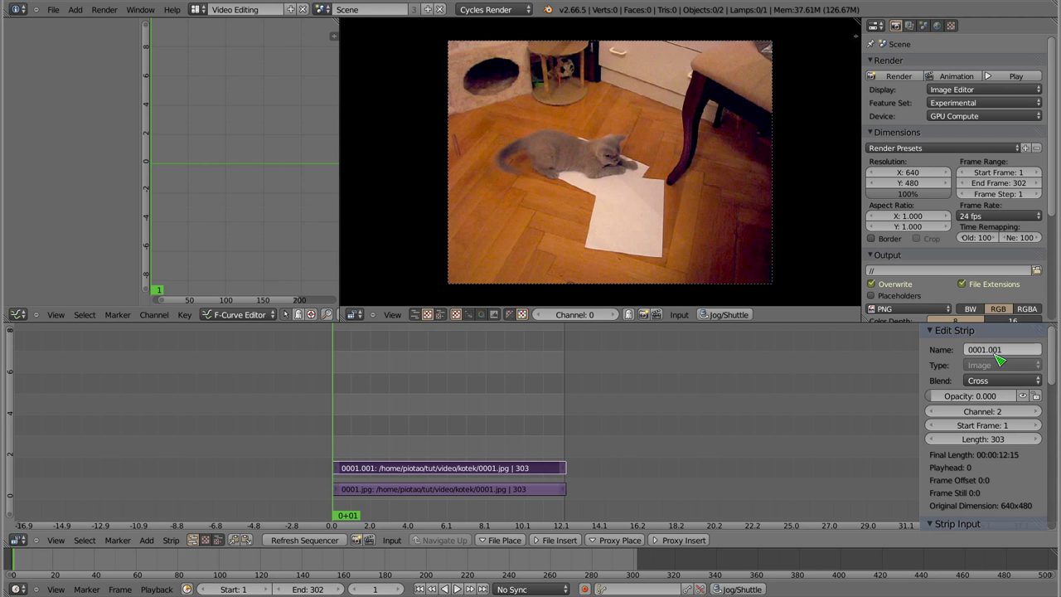
left_click_drag(955, 402, 980, 401)
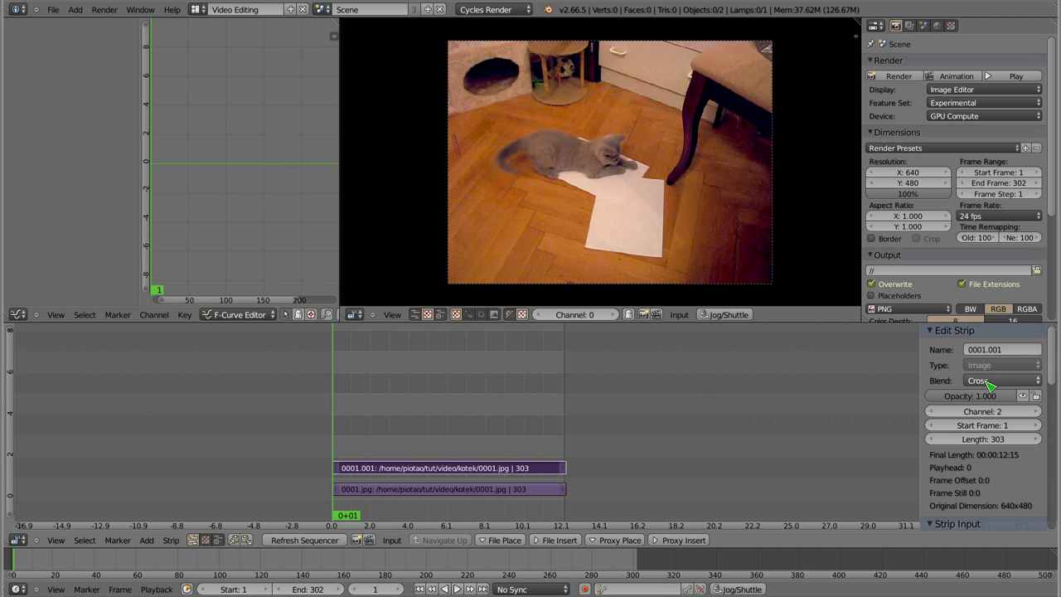
Step: Select both kitten strips and bring up the list of effect strips
right_click(440, 485)
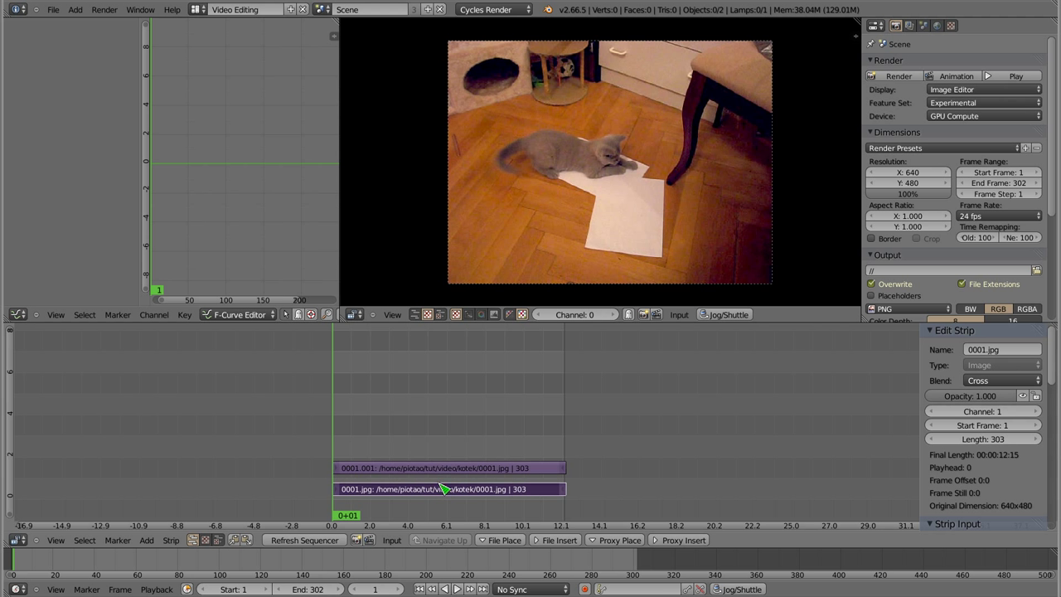
right_click(442, 469)
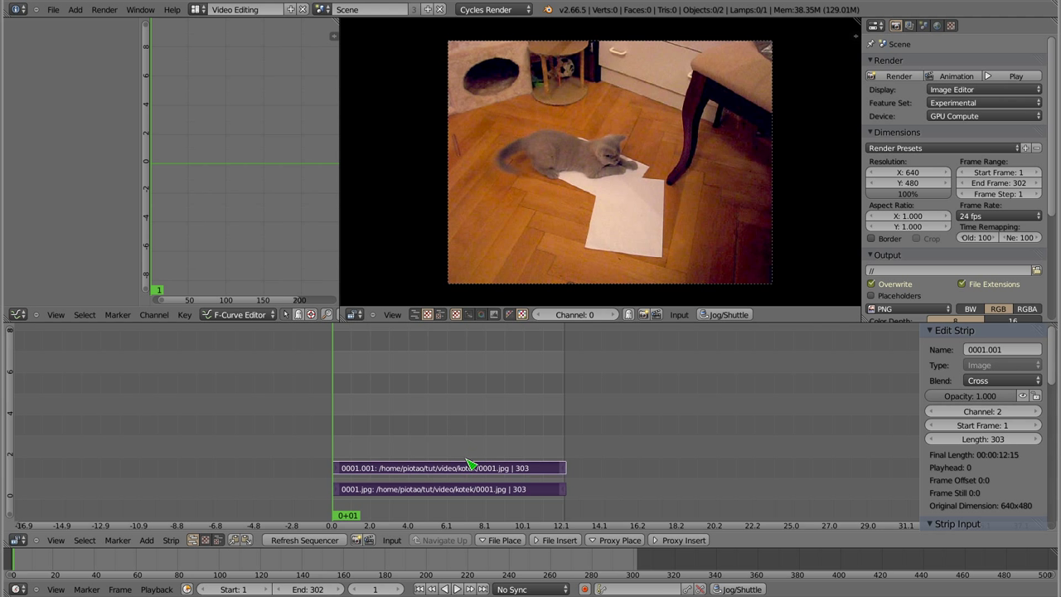
key("shift+a")
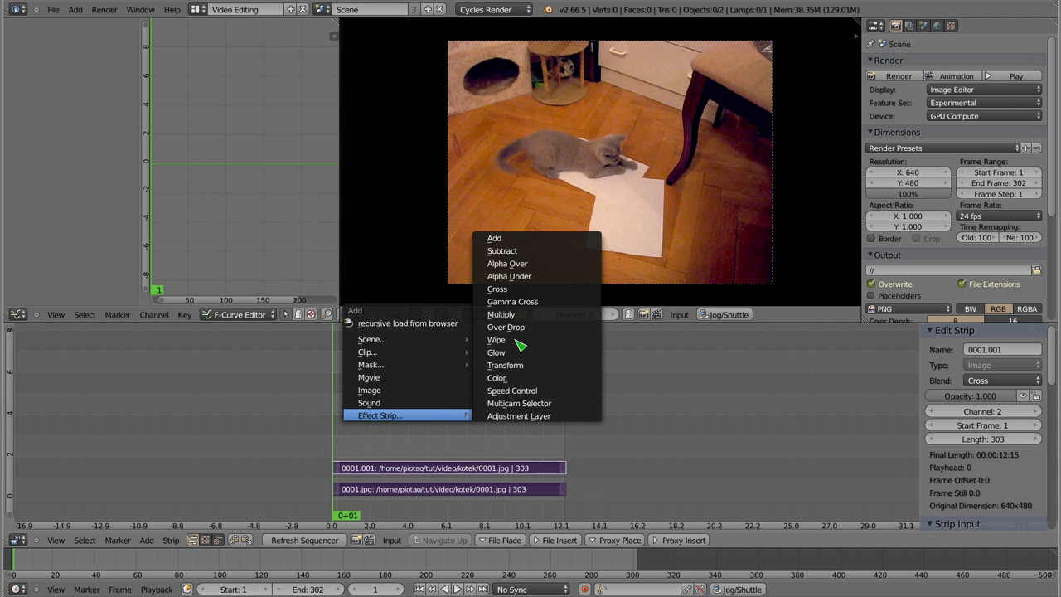
Step: Add a Multiply effect strip named Mul and move it to channel 3, previewing frame 160
left_click(527, 319)
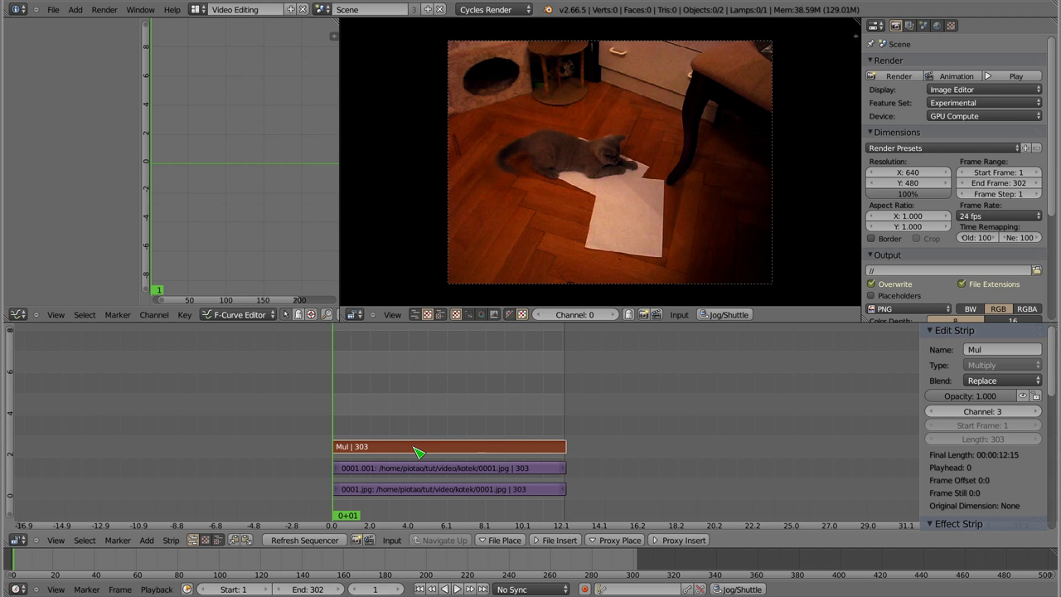
right_click(429, 469)
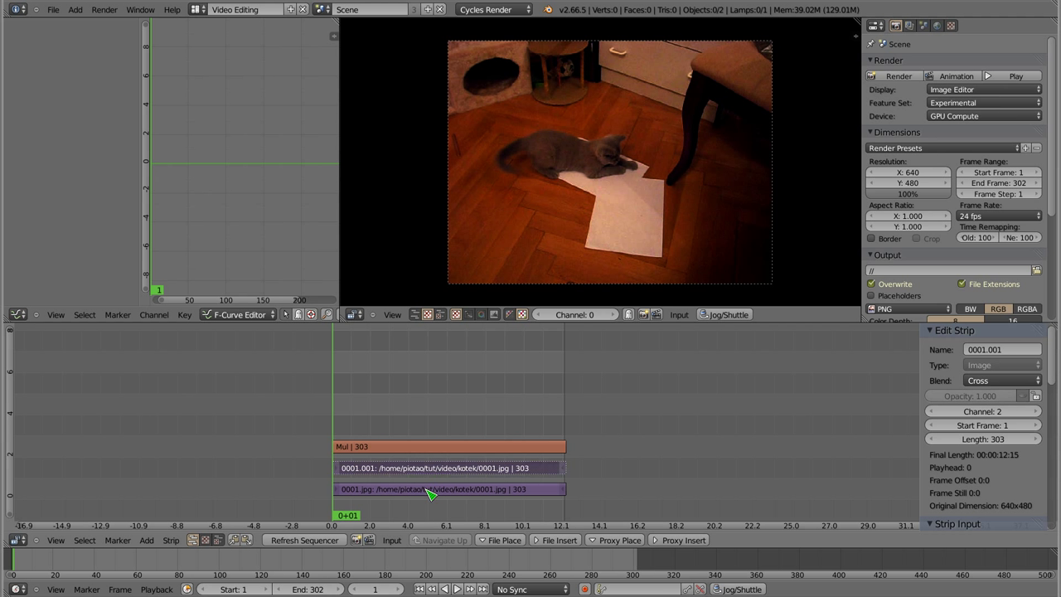
right_click(429, 489)
left_click(455, 447)
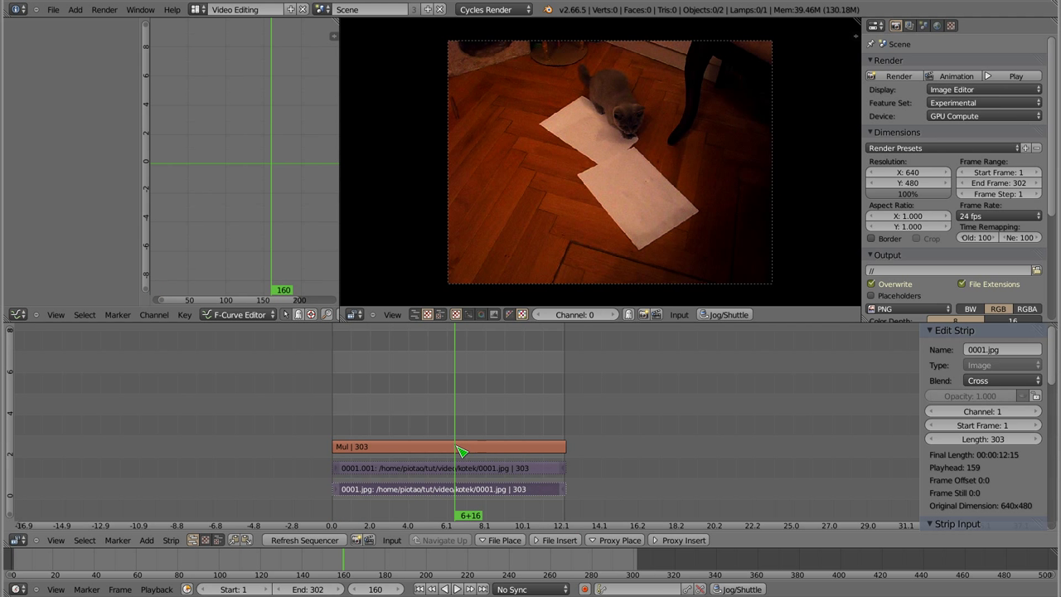
right_click(415, 448)
key("g")
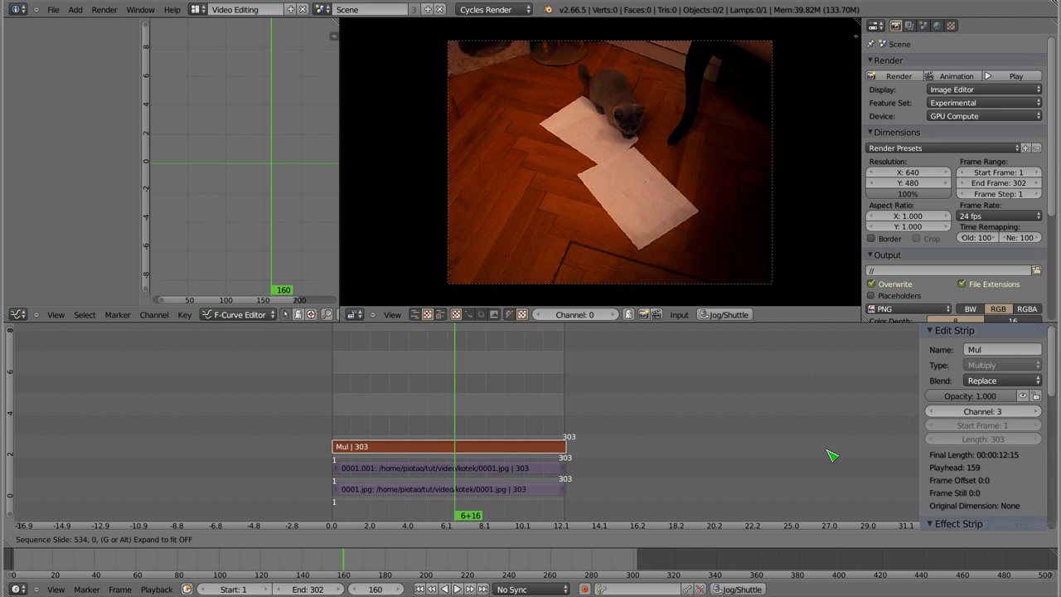
left_click(828, 457)
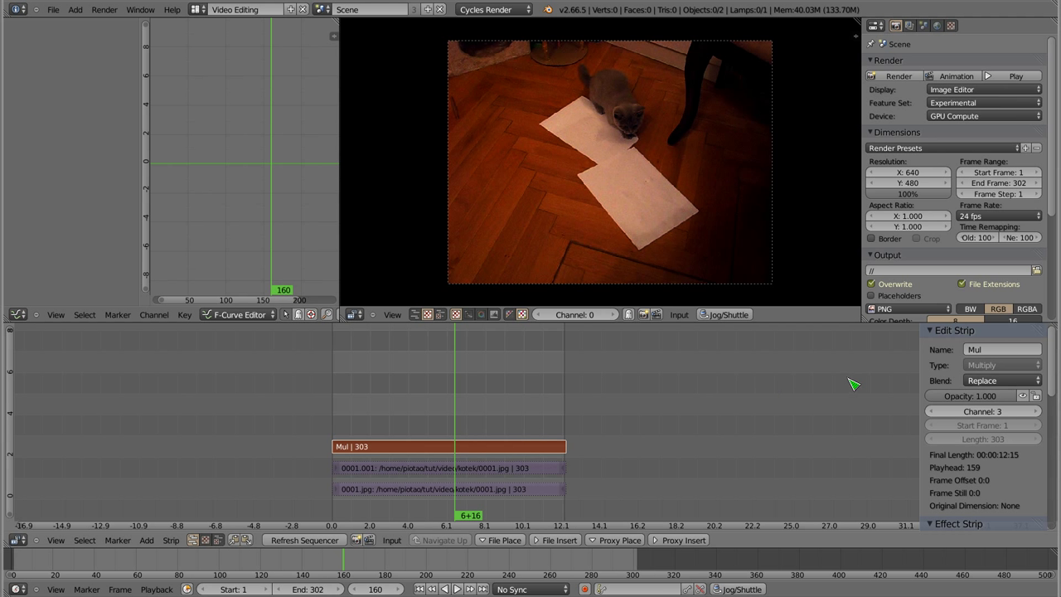
Step: Test lower Mul opacities, switch its blend from Replace to Cross, then restore opacity to 1.000
mouse_move(1016, 402)
left_mouse_down()
mouse_move(952, 396)
mouse_move(975, 396)
left_mouse_up()
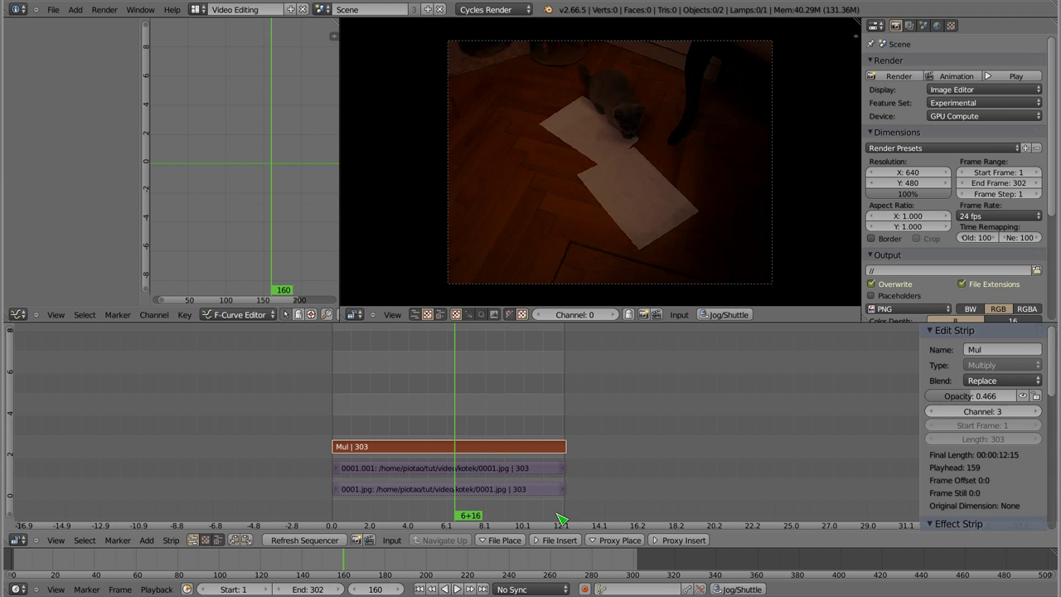
left_click(991, 381)
left_click(990, 358)
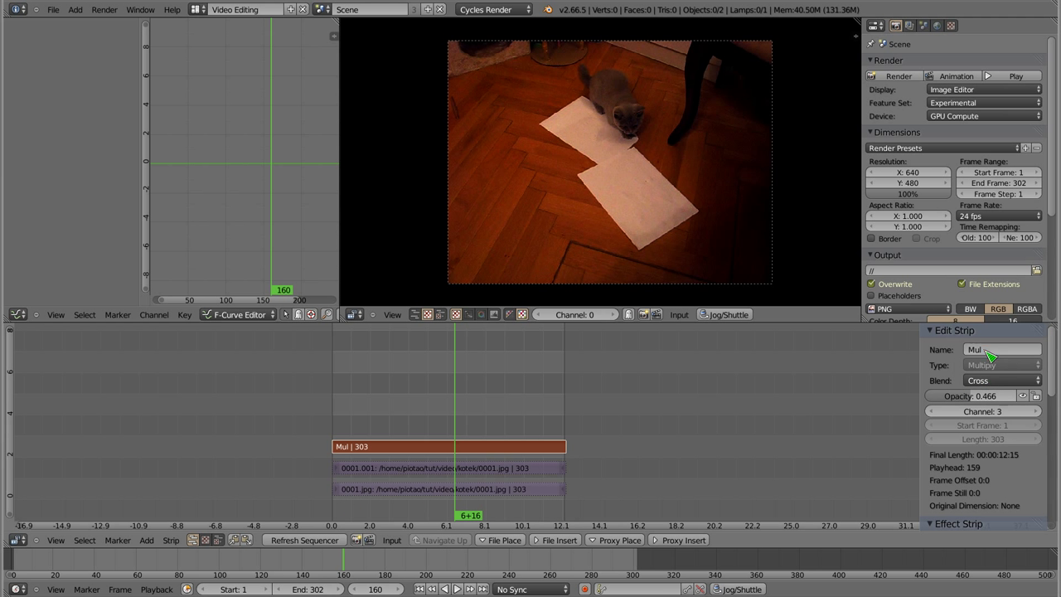
mouse_move(974, 395)
left_mouse_down()
mouse_move(932, 395)
mouse_move(1032, 395)
left_mouse_up()
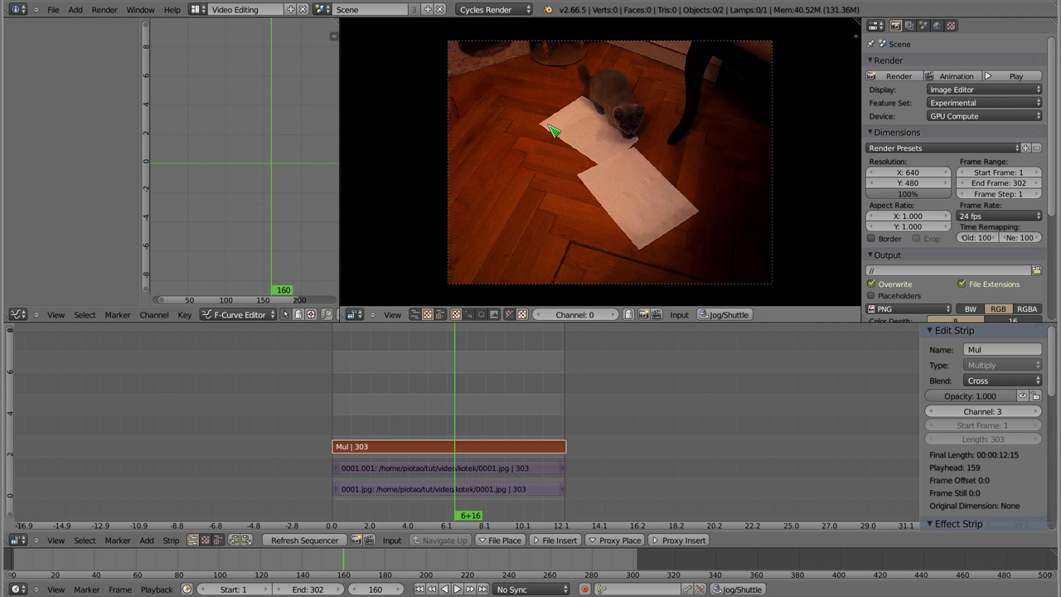
Step: Delete the Mul and 0001.001 strips, keeping only 0001.jpg with the playhead at the start
key("x")
left_click(420, 461)
right_click(443, 468)
key("x")
left_click(442, 466)
right_click(439, 489)
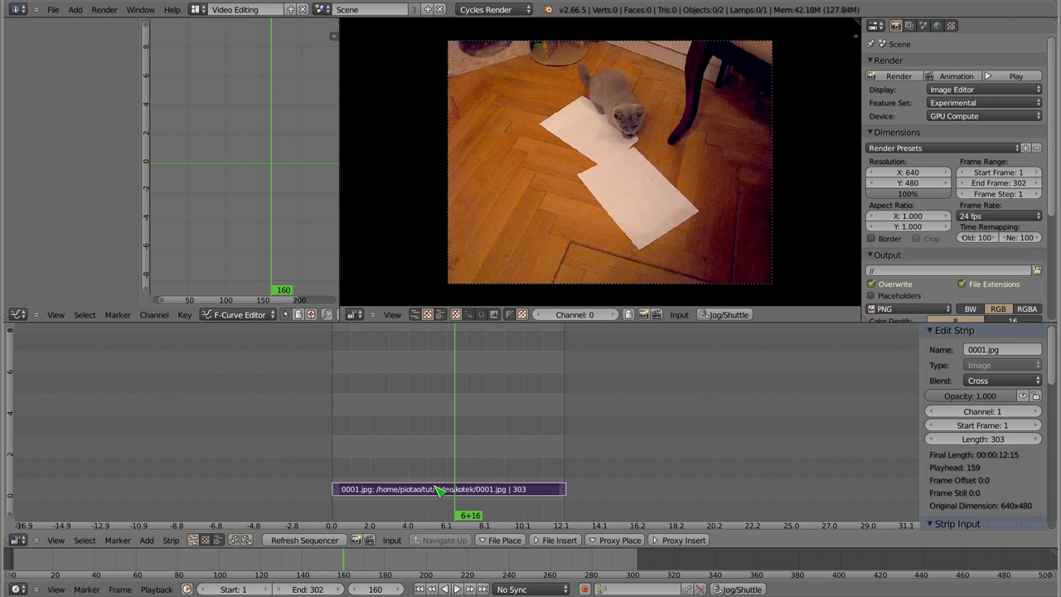
left_click_drag(368, 473, 322, 466)
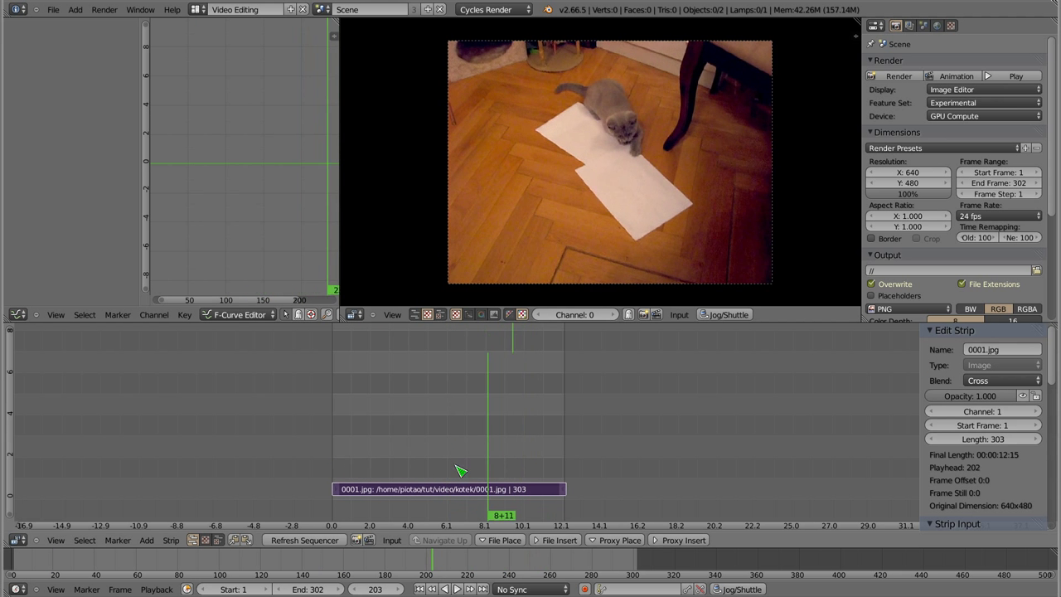
Step: Add maska.png from the docs folder as an image strip on channel 2
key("shift+a")
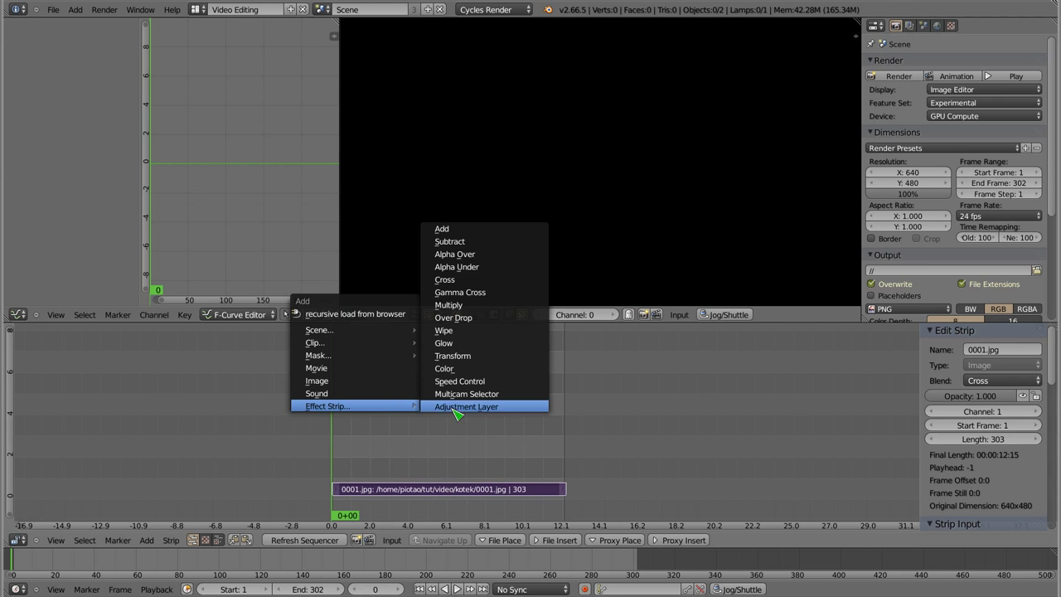
left_click(348, 380)
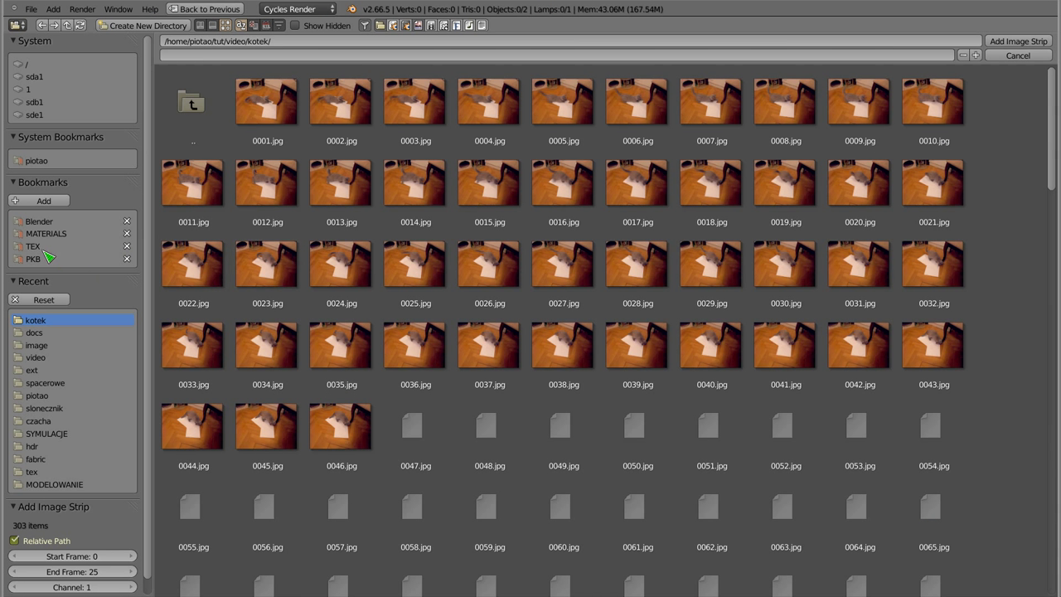
left_click(35, 332)
left_click(267, 263)
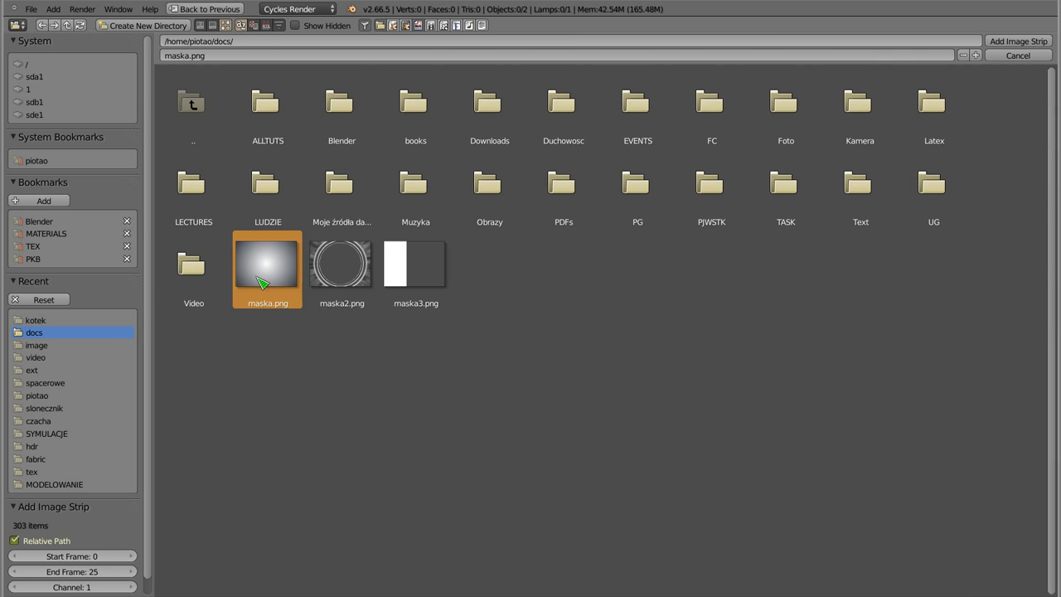
left_click(1017, 41)
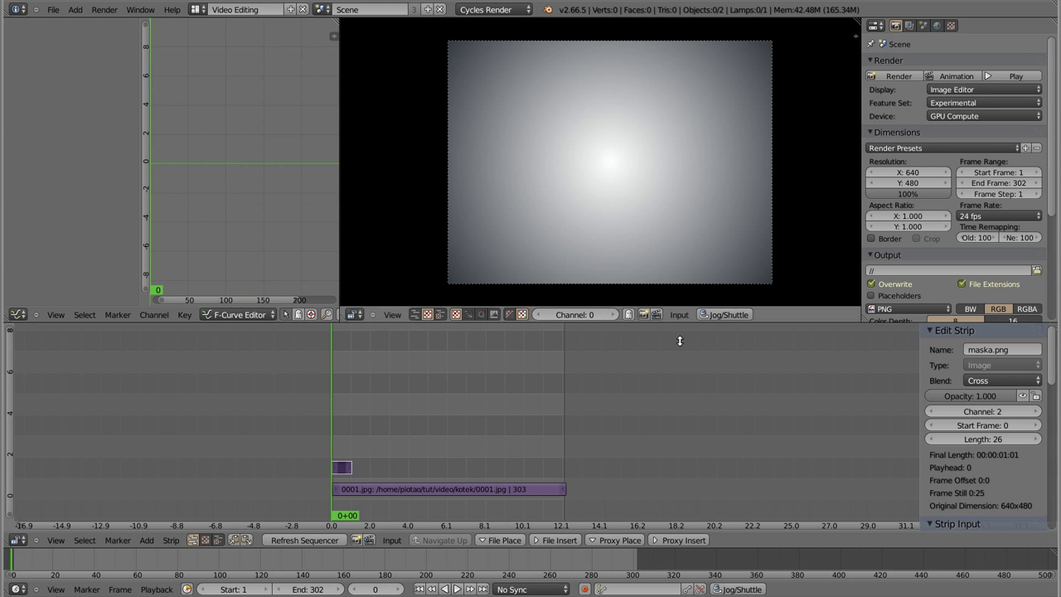
Step: Stretch the maska.png strip to frame 304 and set its blend to Multiply for a vignette
right_click_drag(350, 468, 580, 490)
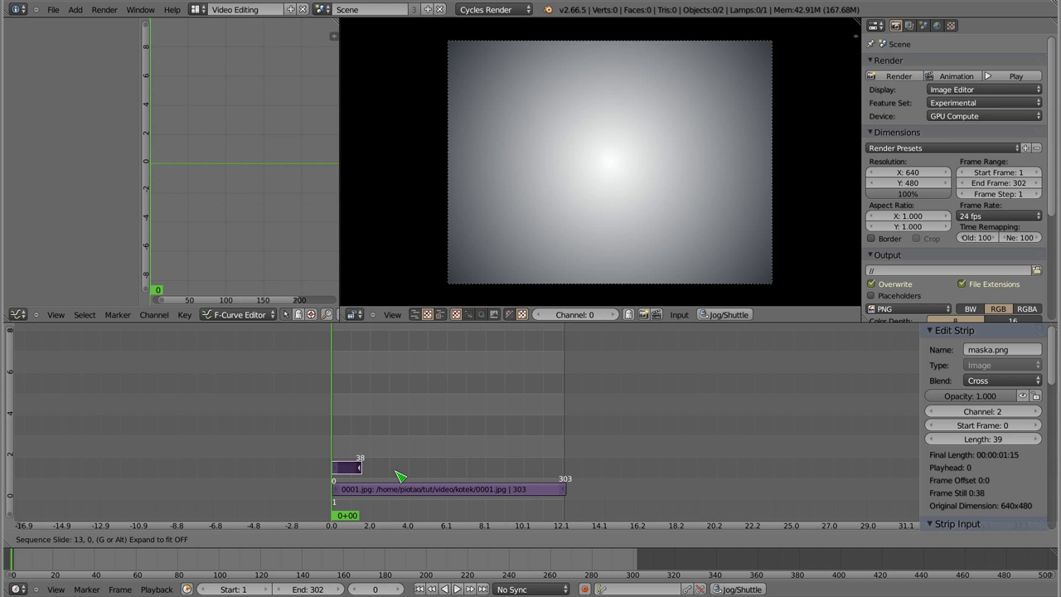
left_click(580, 490)
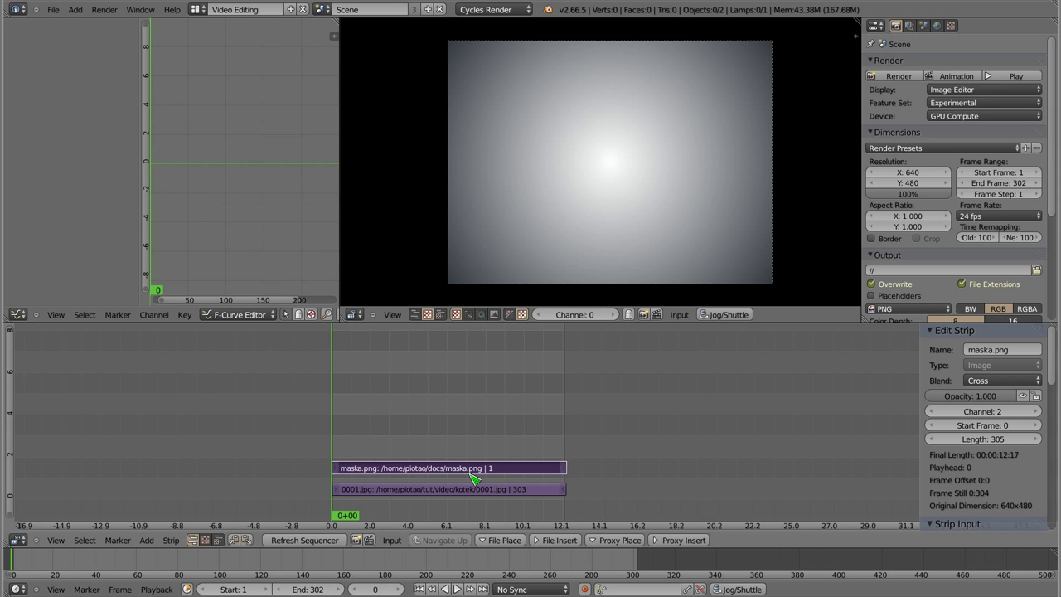
left_click(989, 383)
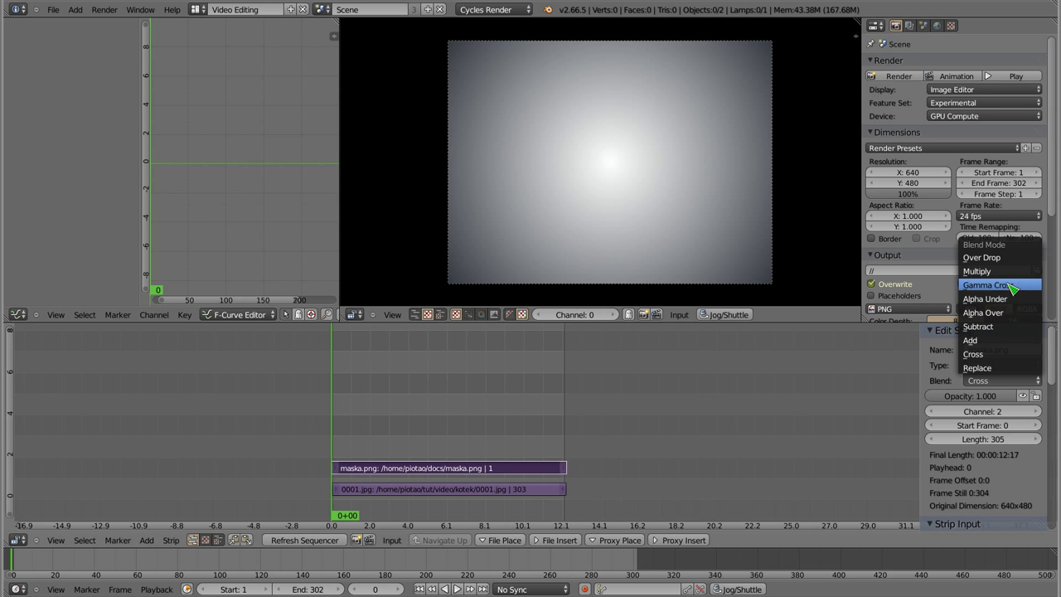
left_click(999, 273)
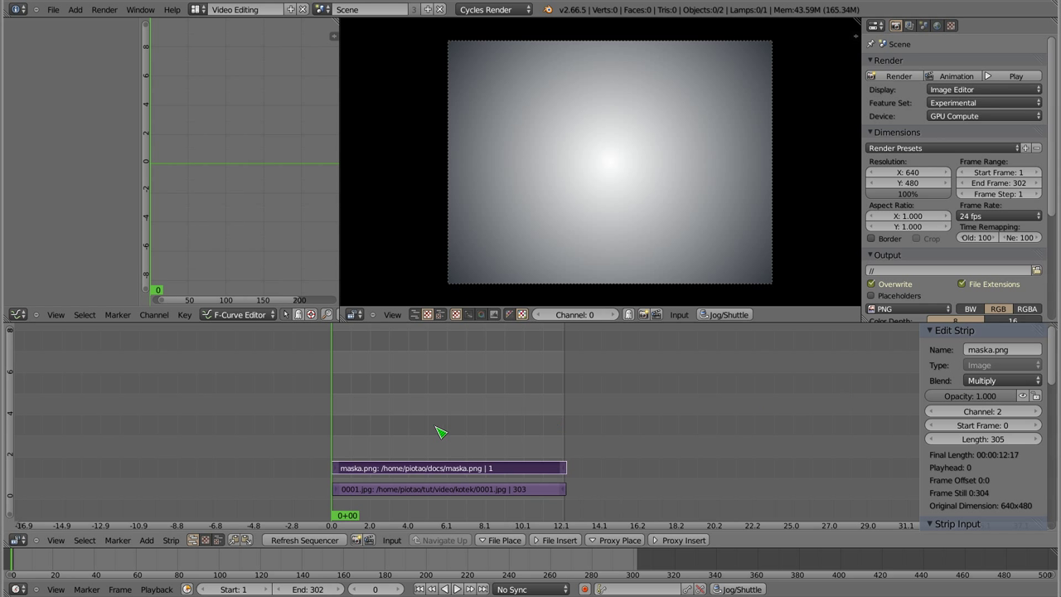
left_click(347, 448)
mouse_move(349, 450)
left_mouse_down()
mouse_move(409, 456)
mouse_move(357, 460)
left_mouse_up()
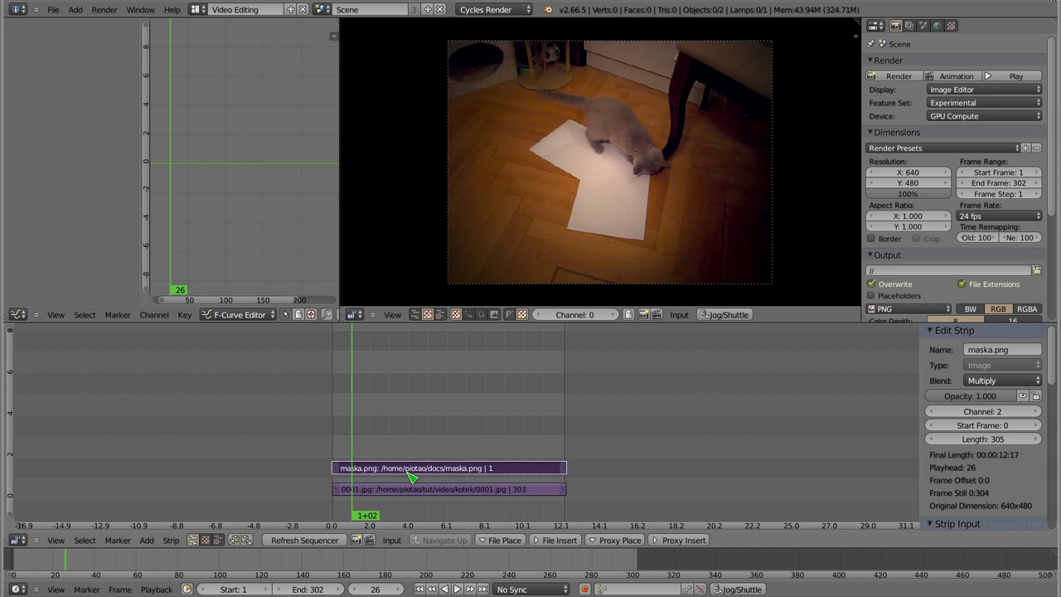
Step: Slide the maska.png strip to start at frame 150, scrub to check it, keeping opacity 1.000
key("g")
left_click(516, 485)
left_click(332, 461)
left_click_drag(337, 461, 531, 460)
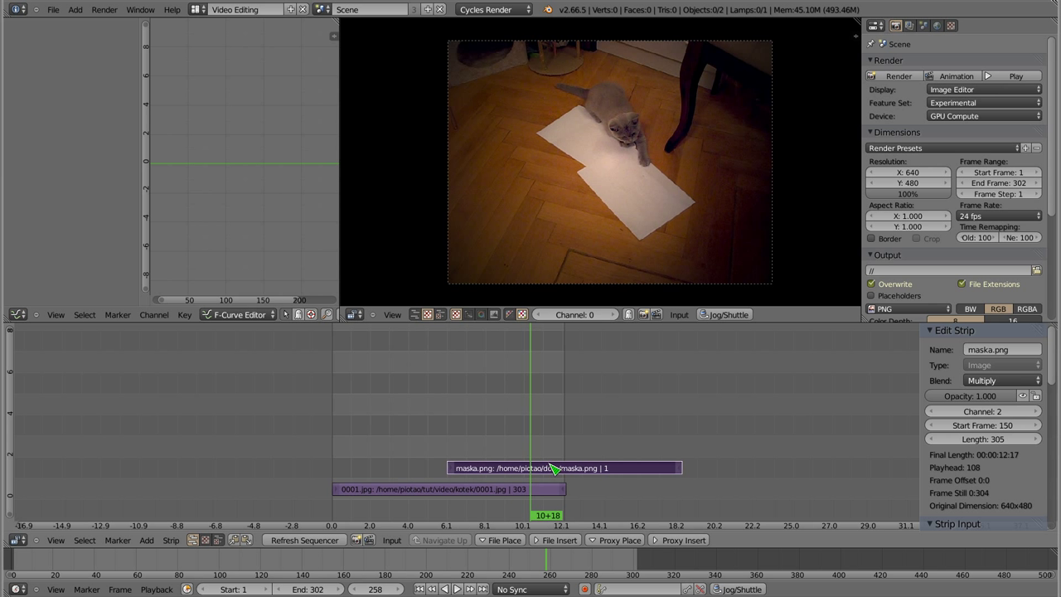
left_click_drag(497, 462, 471, 462)
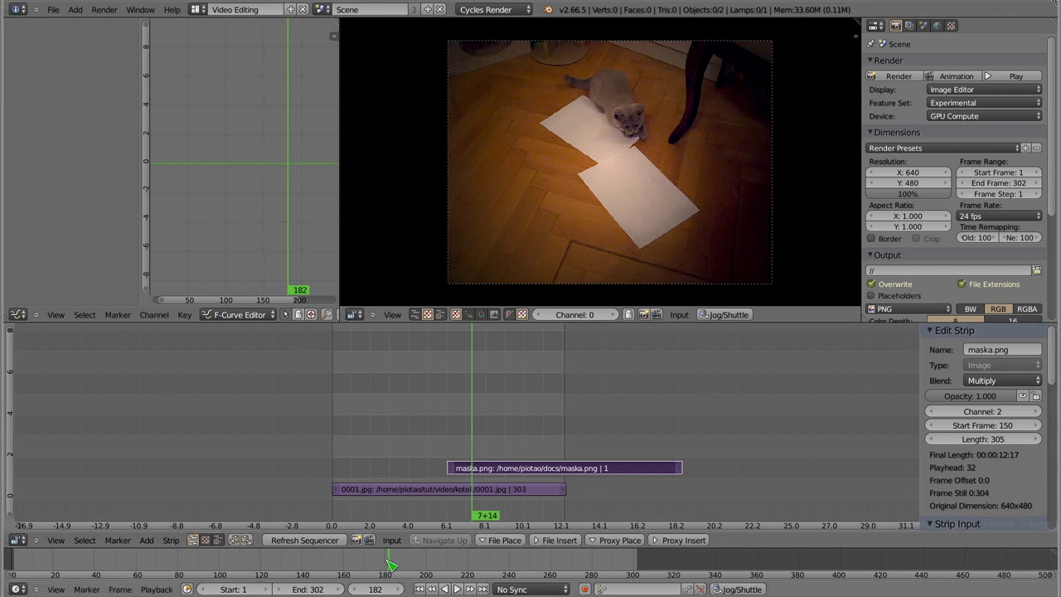
mouse_move(485, 462)
left_mouse_down()
mouse_move(426, 463)
mouse_move(450, 466)
left_mouse_up()
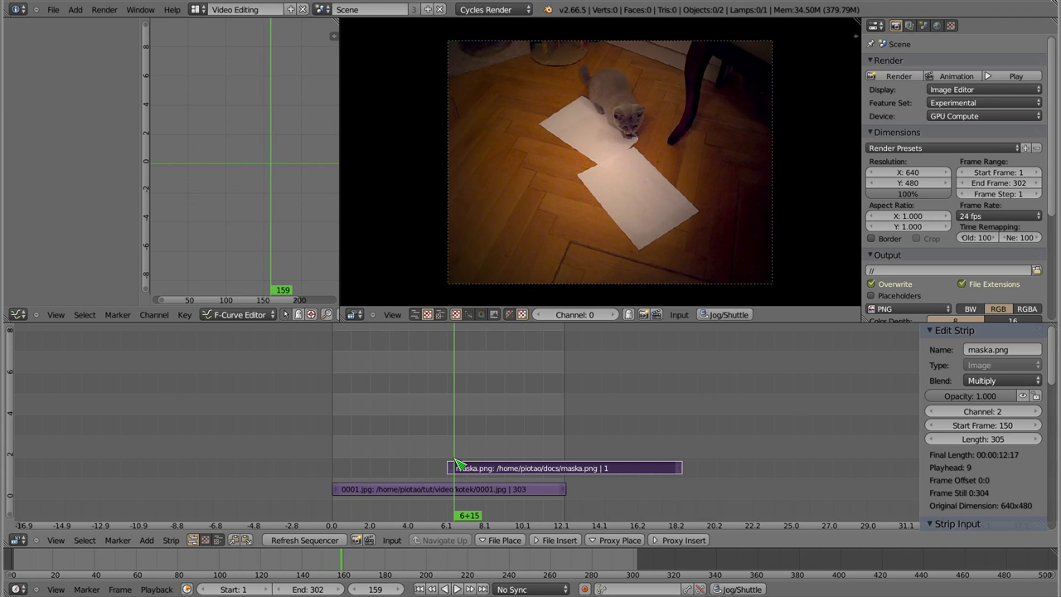
left_click_drag(450, 466, 465, 466)
mouse_move(968, 396)
left_mouse_down()
mouse_move(936, 396)
mouse_move(974, 396)
left_mouse_up()
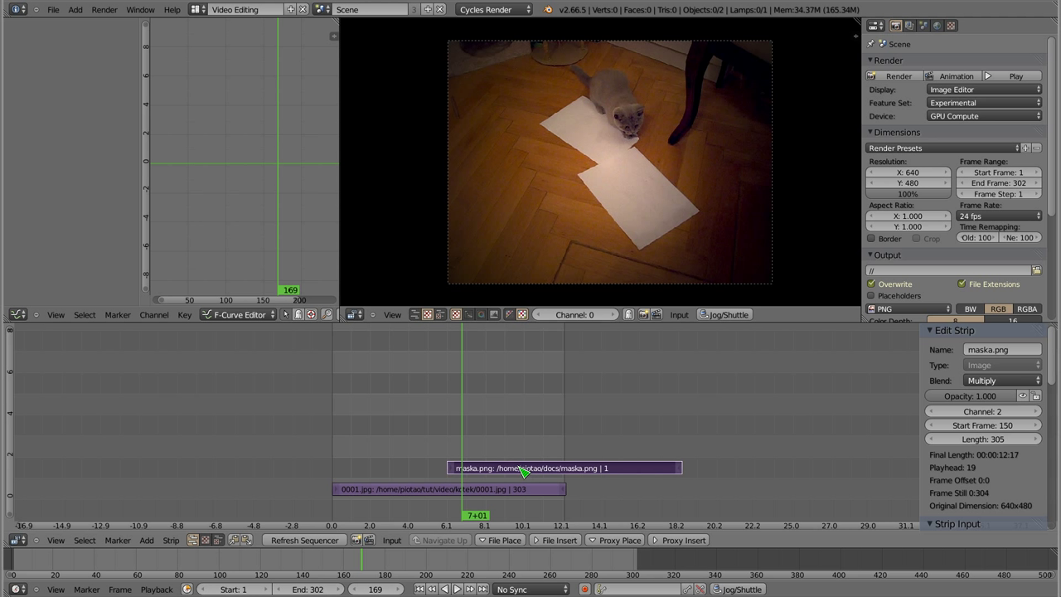
Step: Delete the maska.png strip and return the playhead to frame 0
key("x")
left_click(529, 477)
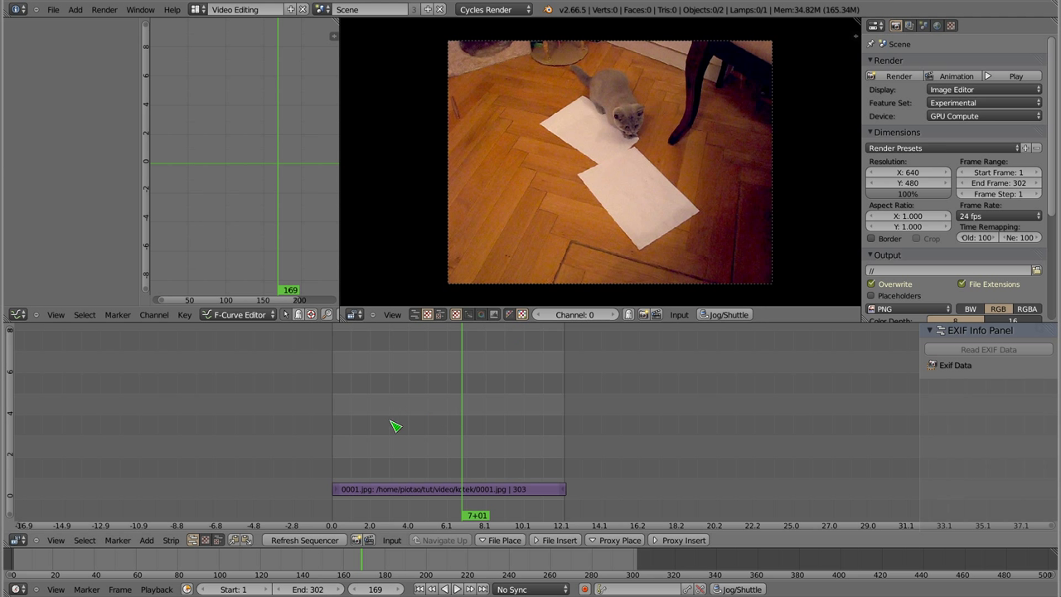
left_click(332, 427)
Step: Add maska3.png as an image strip and stretch it to 306 frames over the video
key("shift+a")
left_click(367, 421)
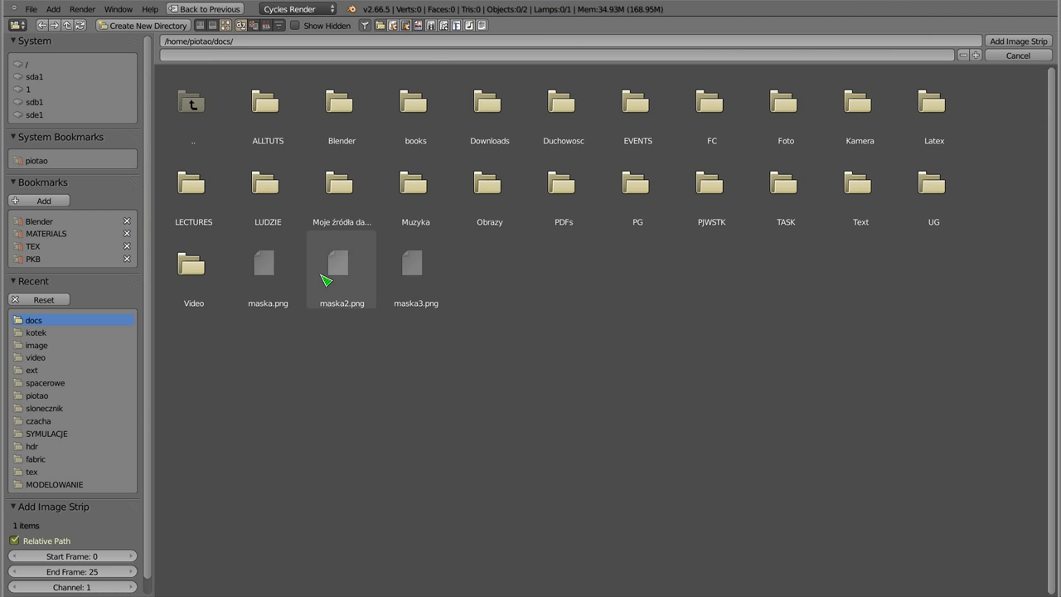
left_click(409, 282)
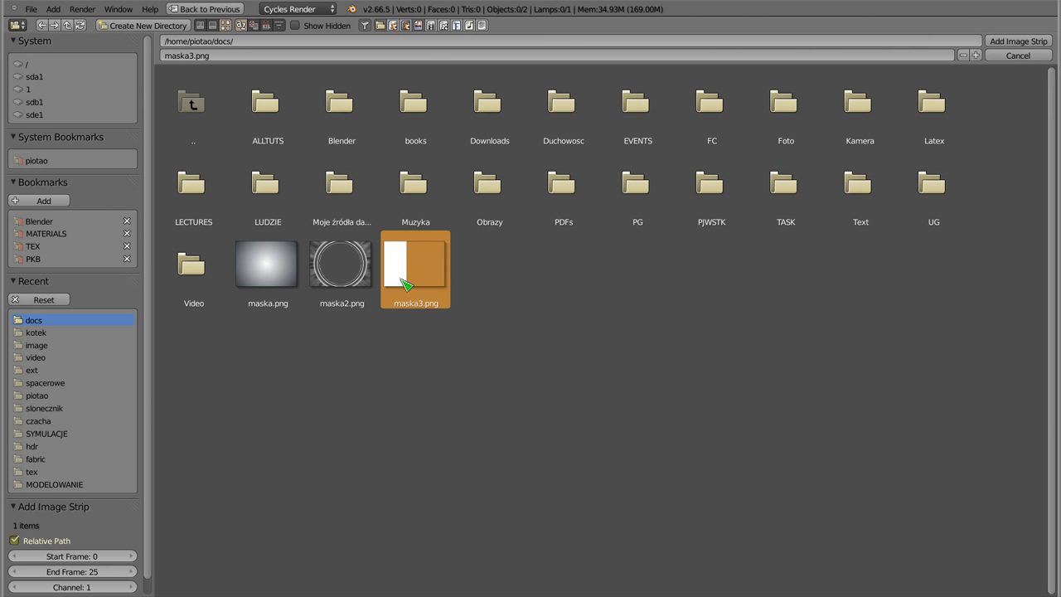
left_click(1014, 41)
right_click_drag(350, 467, 571, 490)
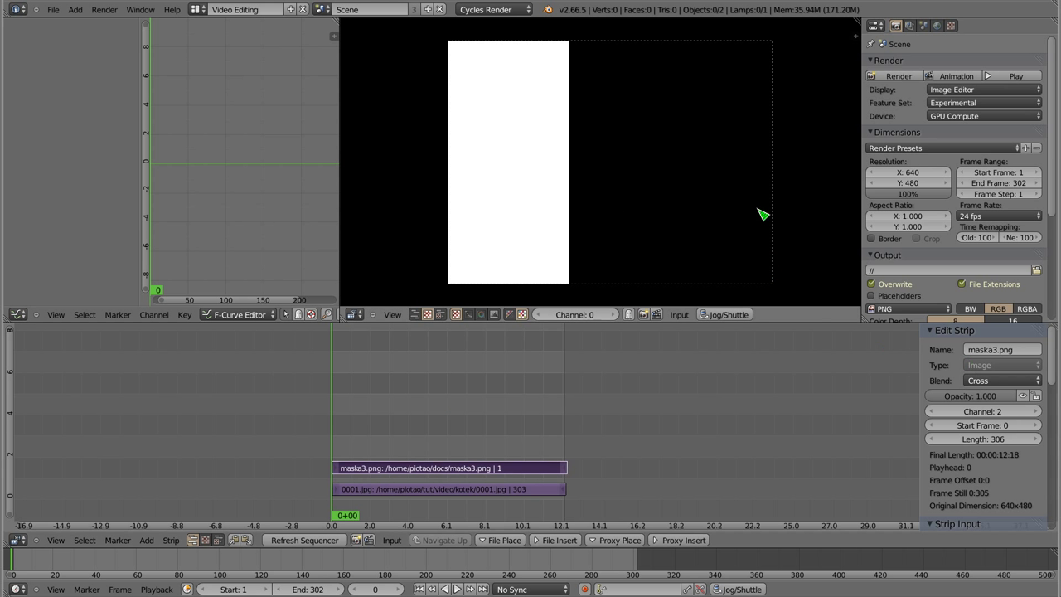
Step: Set the maska3.png strip to Multiply blending and preview the left-half masked footage
left_click(1000, 381)
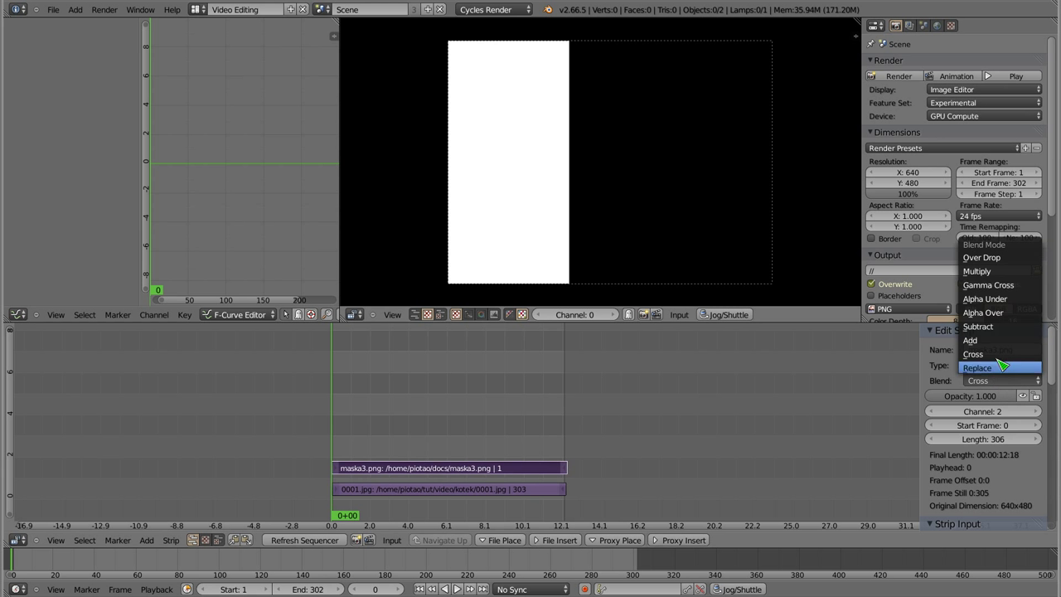
left_click(986, 271)
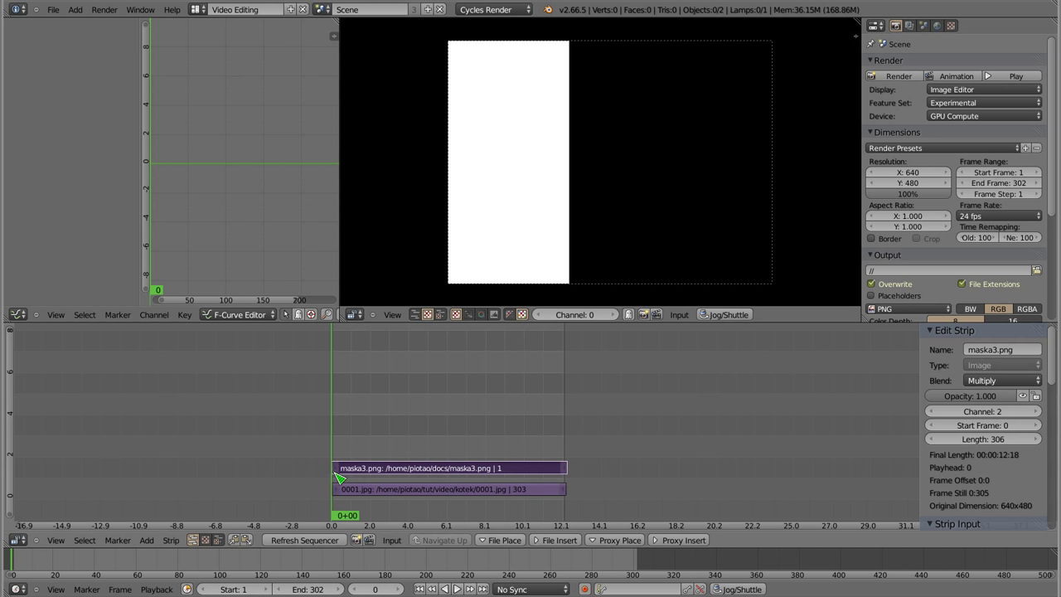
key("alt+a")
key("alt+a")
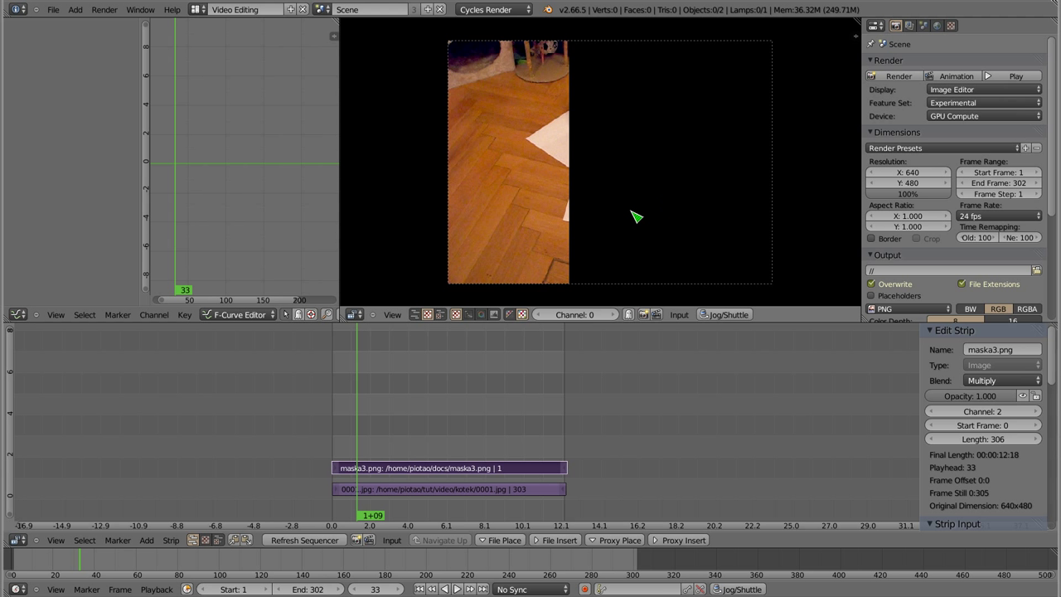
mouse_move(342, 461)
left_mouse_down()
mouse_move(566, 447)
mouse_move(533, 455)
mouse_move(360, 440)
mouse_move(337, 449)
mouse_move(509, 447)
left_mouse_up()
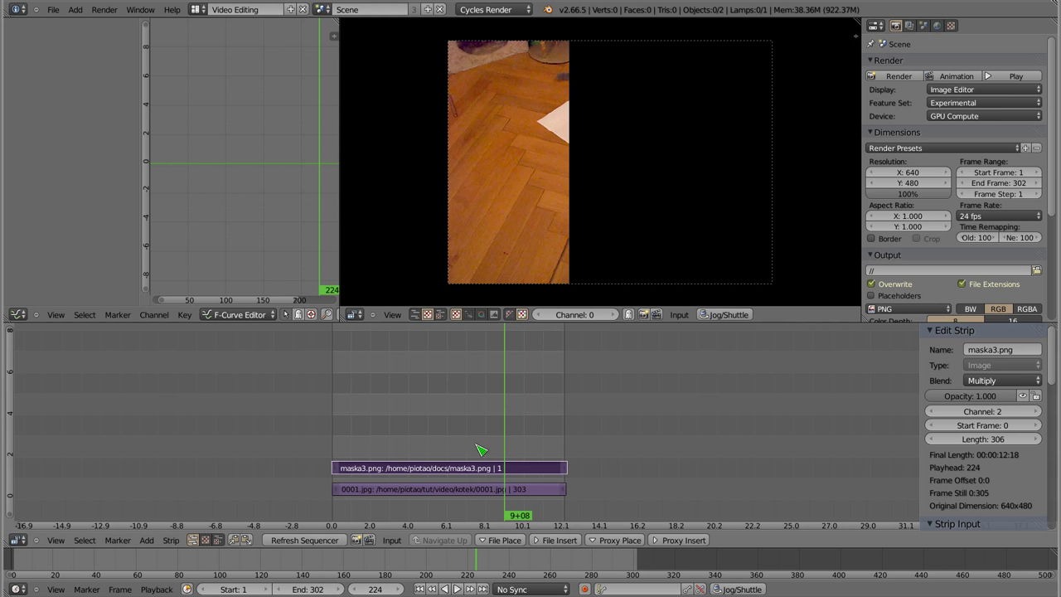
Step: Replace the maska3.png strip with a new maska2.png ring image strip
key("x")
left_click(420, 466)
key("shift+a")
left_click(402, 446)
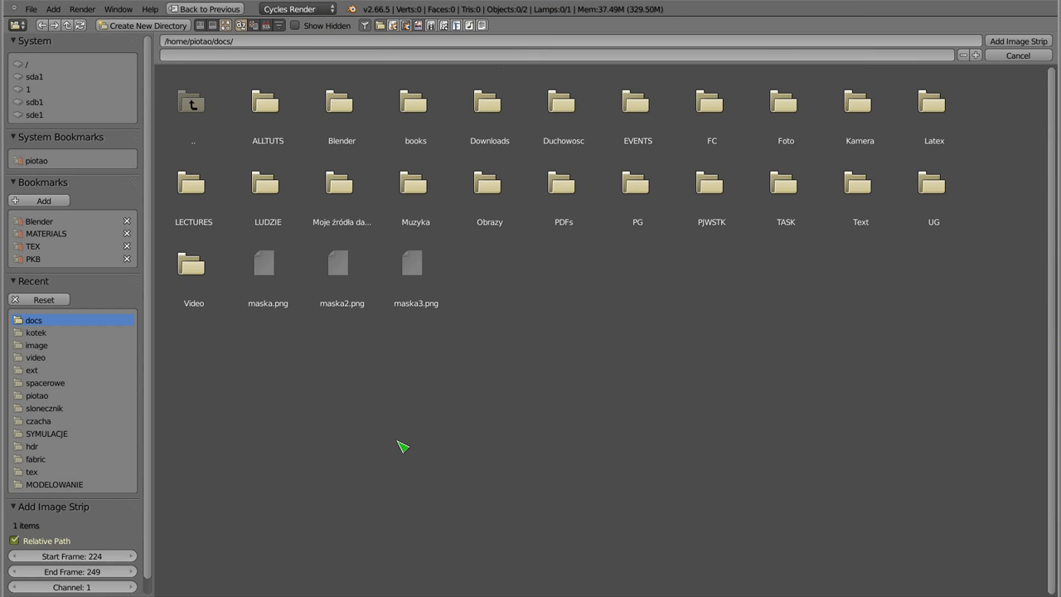
left_click(348, 276)
left_click(1007, 42)
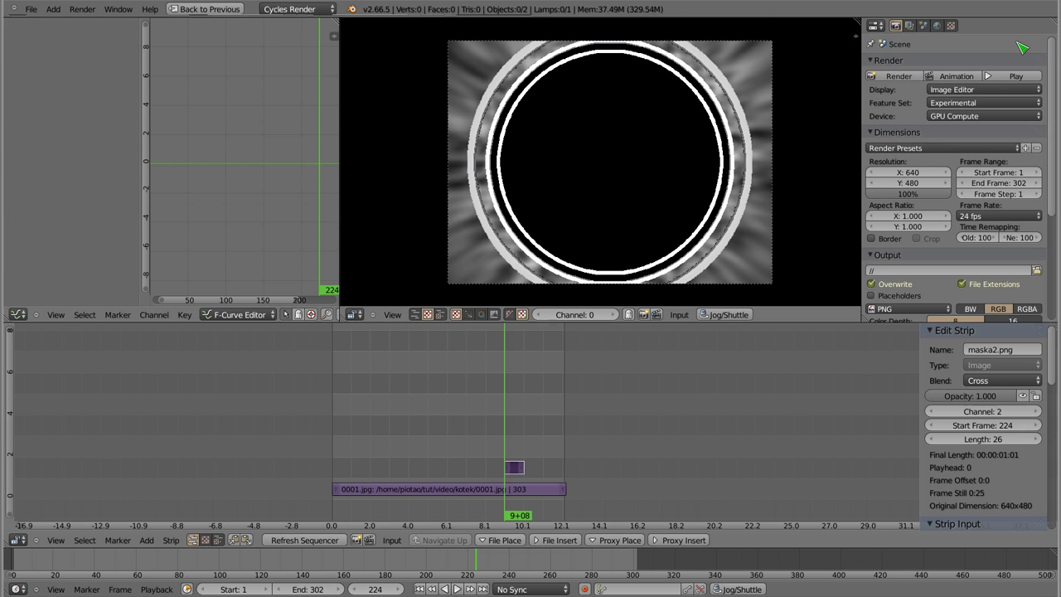
Step: Set the maska2.png ring strip's blend mode to Multiply
left_click(521, 469)
left_click_drag(522, 469, 515, 469)
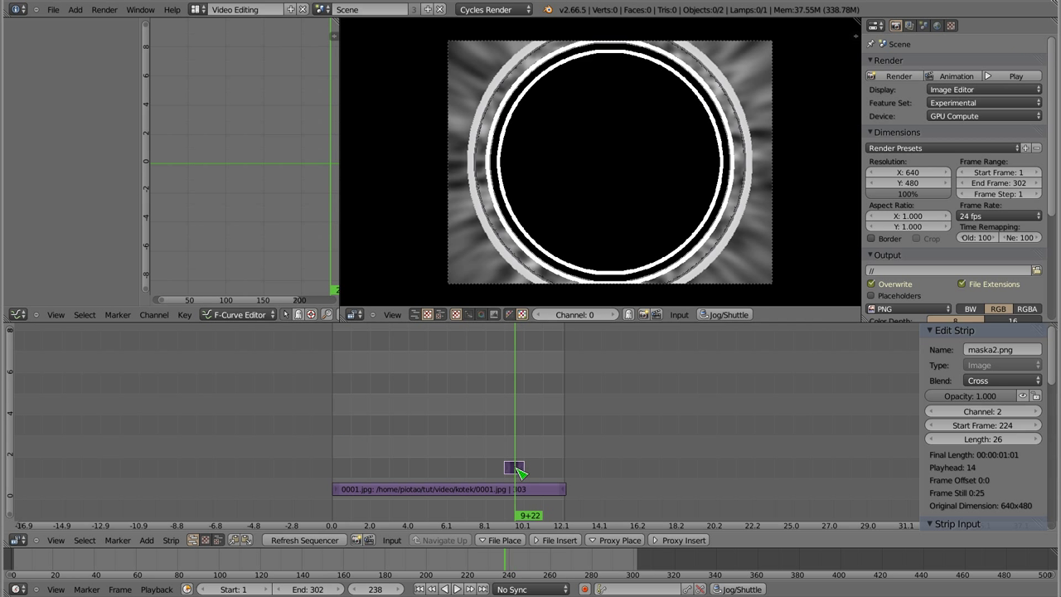
left_click(1000, 381)
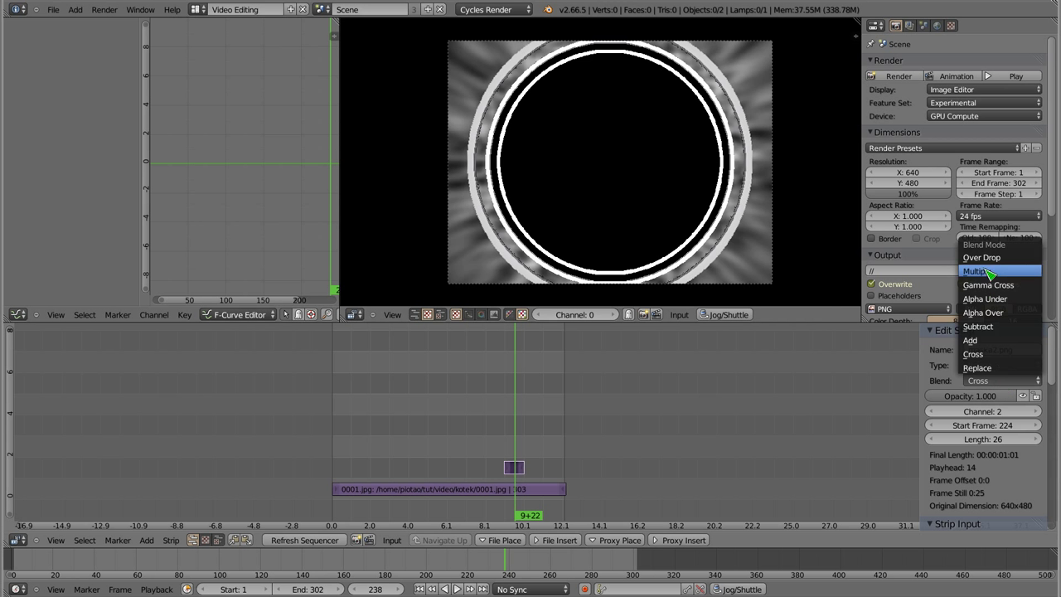
left_click(986, 271)
Step: Stretch the ring strip to start at frame 1 with length 301
left_click_drag(523, 471, 512, 474)
right_click_drag(507, 471, 336, 470)
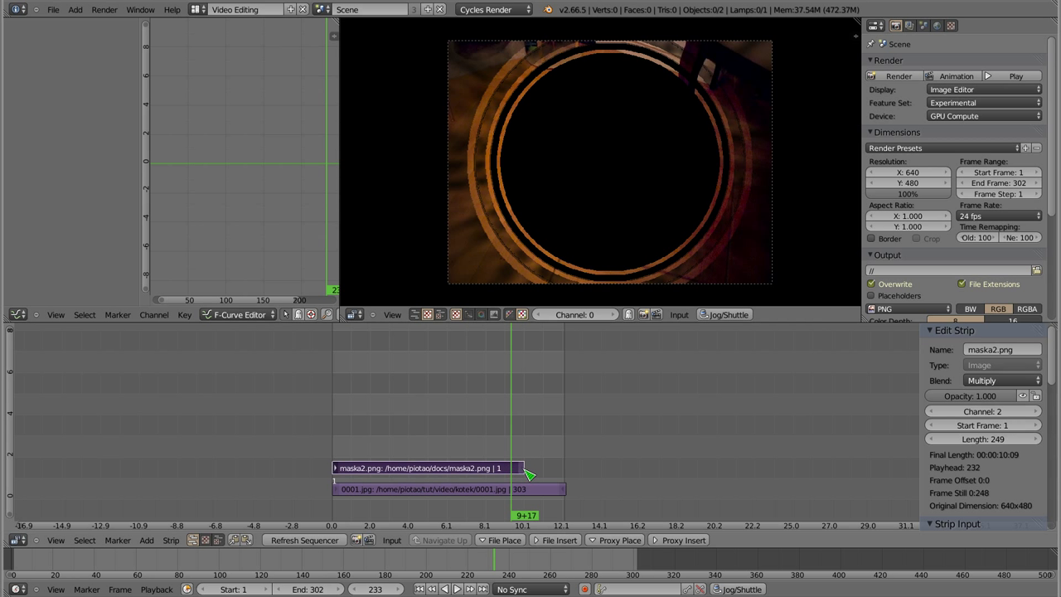
right_click_drag(524, 471, 563, 470)
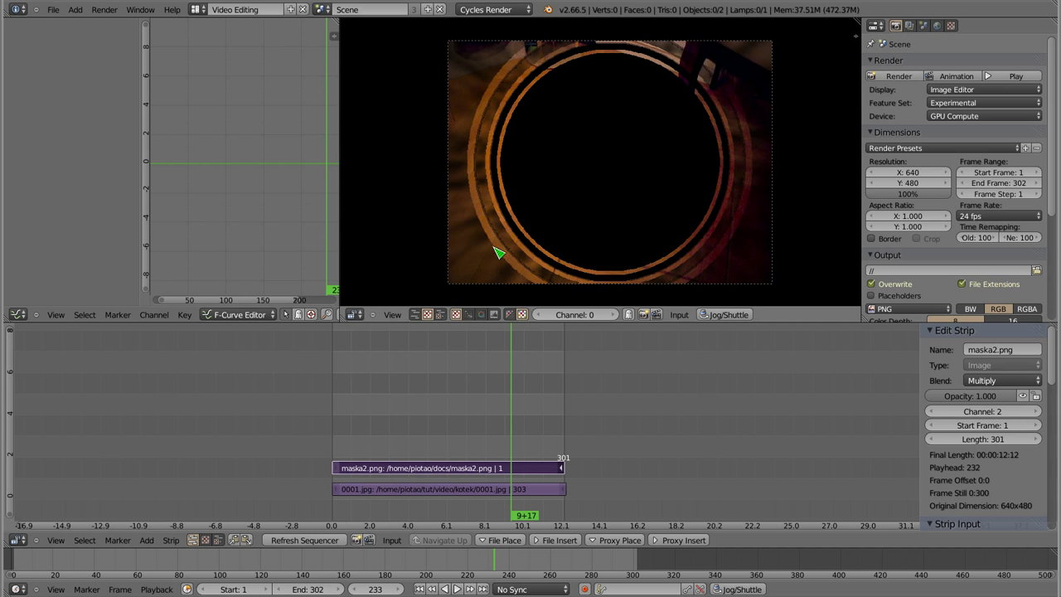
left_click_drag(493, 397, 334, 471)
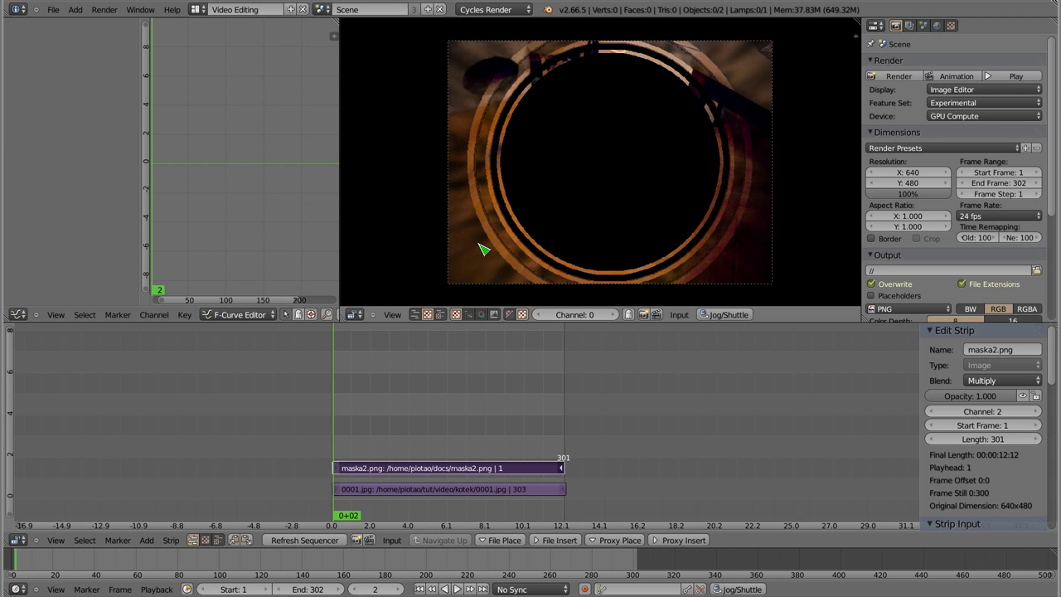
Step: Change the maska2.png ring strip from Multiply to Add blending with opacity 0.350
mouse_move(351, 464)
left_mouse_down()
mouse_move(556, 455)
mouse_move(547, 474)
left_mouse_up()
left_click(545, 473)
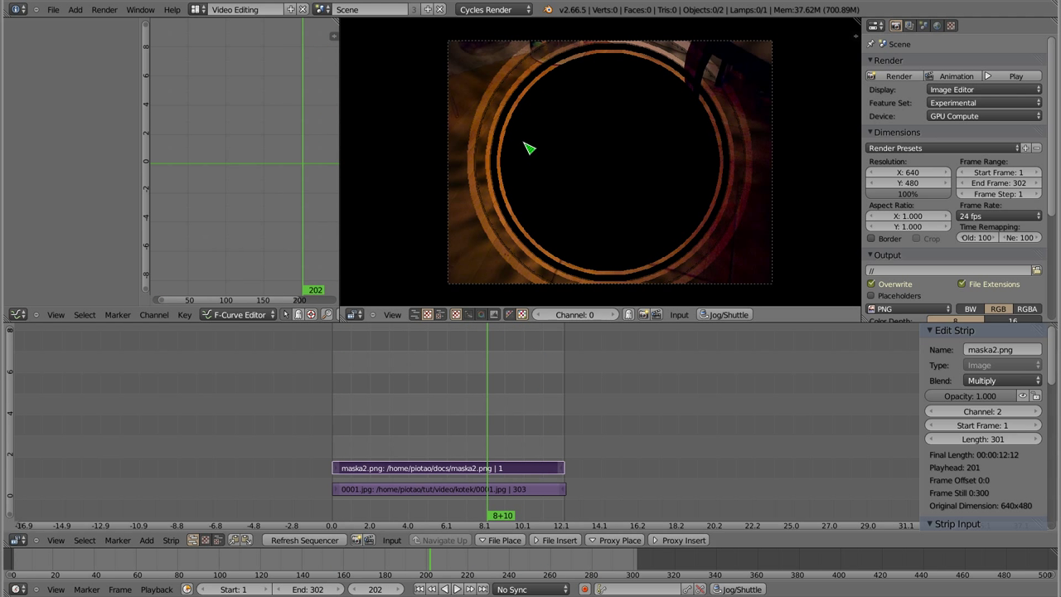
left_click(1002, 379)
left_click(1001, 373)
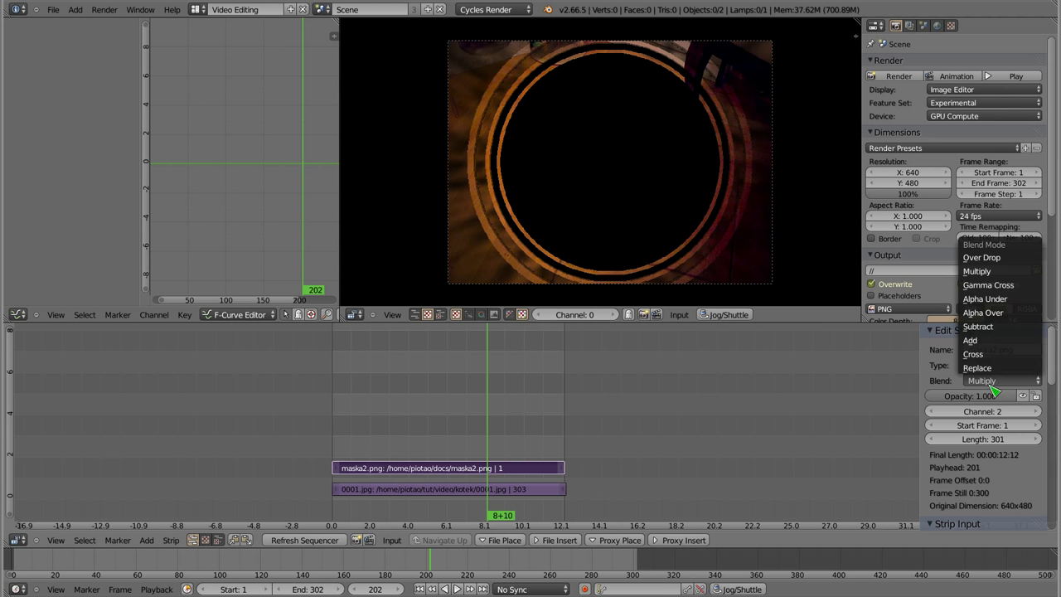
left_click(992, 346)
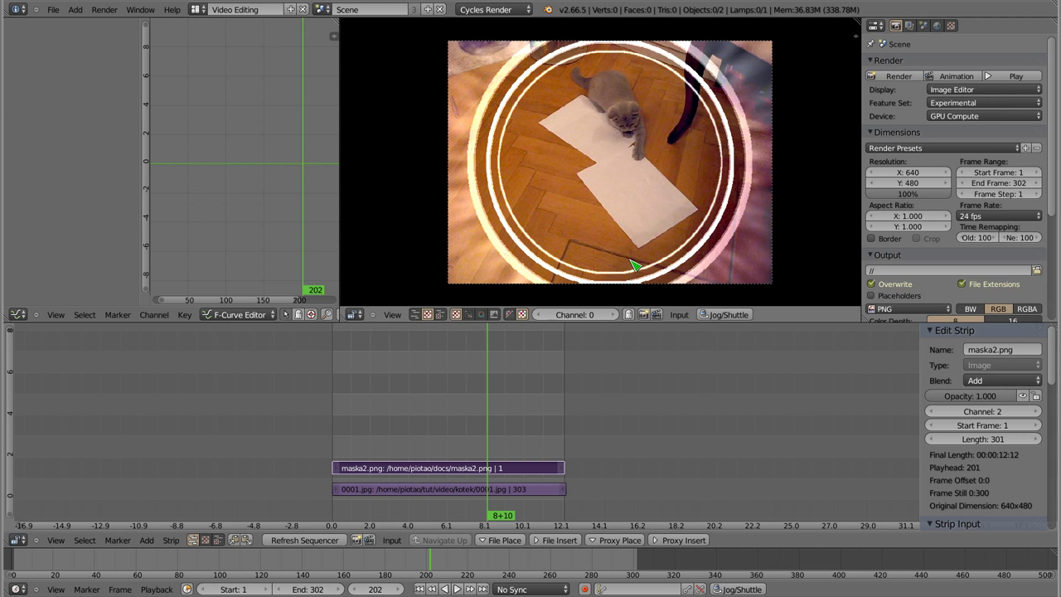
mouse_move(445, 450)
left_mouse_down()
mouse_move(419, 458)
mouse_move(460, 462)
left_mouse_up()
mouse_move(969, 396)
left_mouse_down()
mouse_move(928, 396)
mouse_move(953, 396)
left_mouse_up()
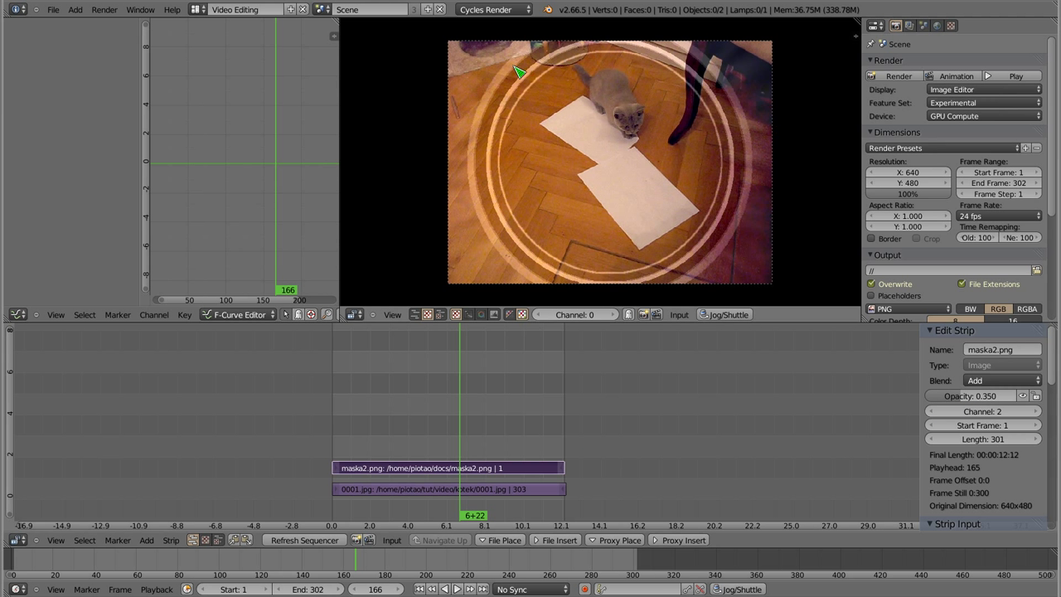
Step: Add the maska.png vignette image as a new image strip
key("shift+a")
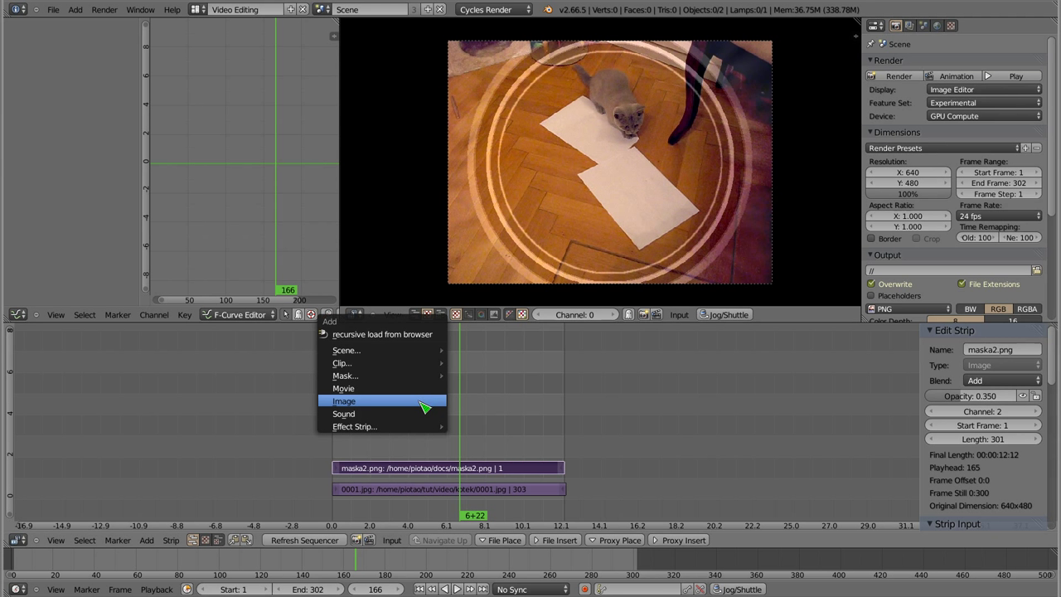
left_click(424, 405)
left_click(348, 265)
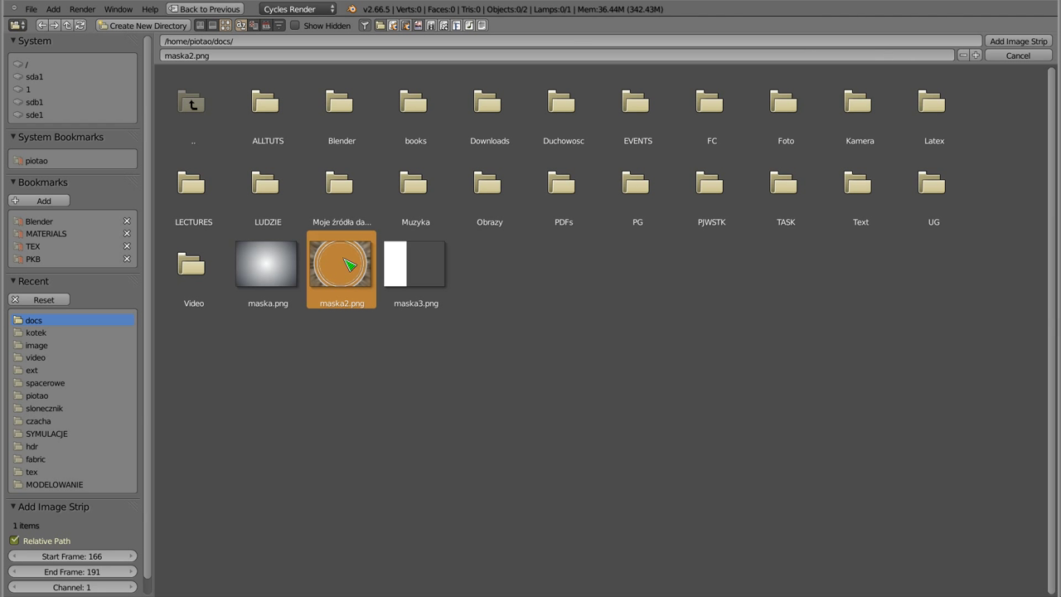
left_click(282, 276)
left_click(1018, 41)
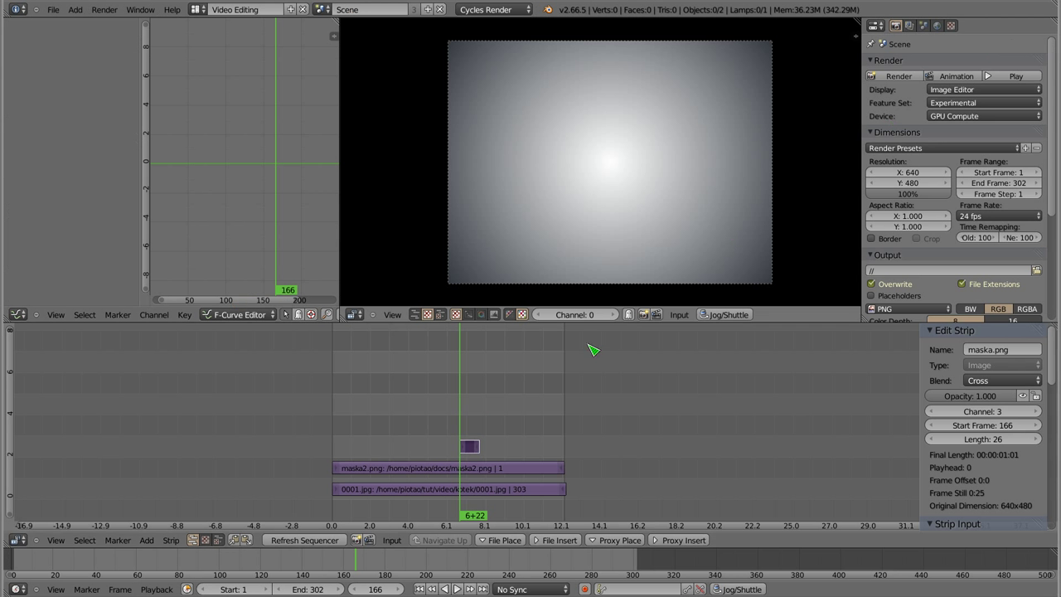
Step: Move maska.png to frame 1, stretch it to 305 frames, and set Multiply blending
left_click_drag(473, 448, 348, 457)
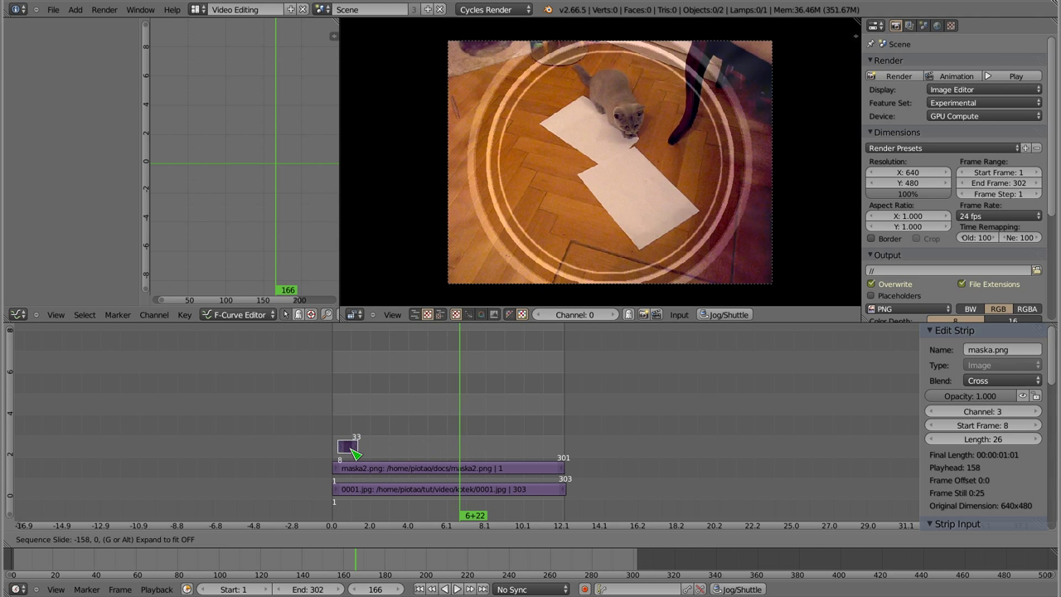
left_click(348, 457)
right_click_drag(351, 447, 572, 460)
left_click(579, 459)
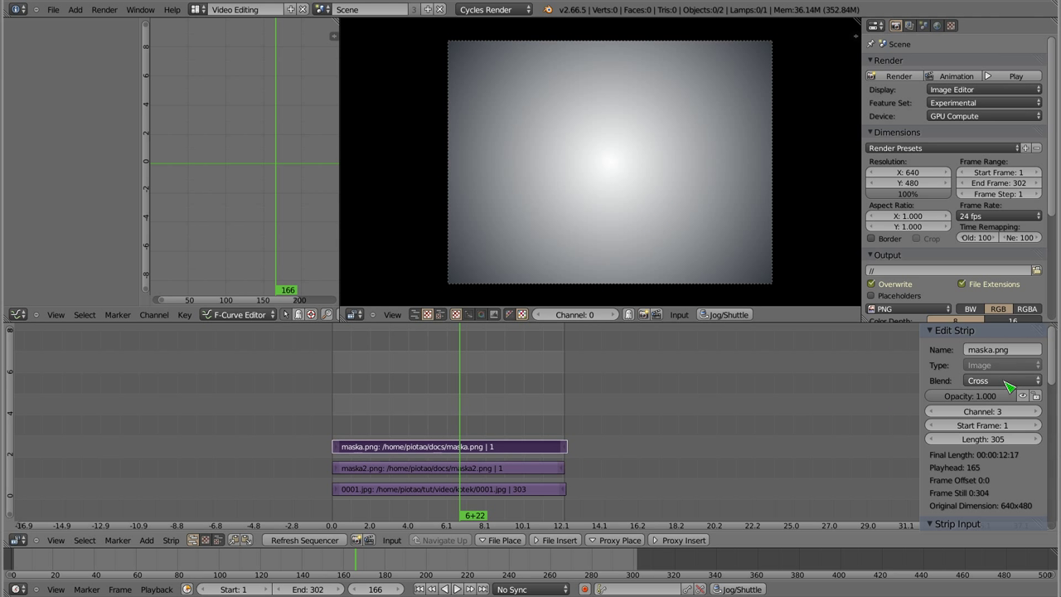
left_click(1008, 380)
left_click(990, 272)
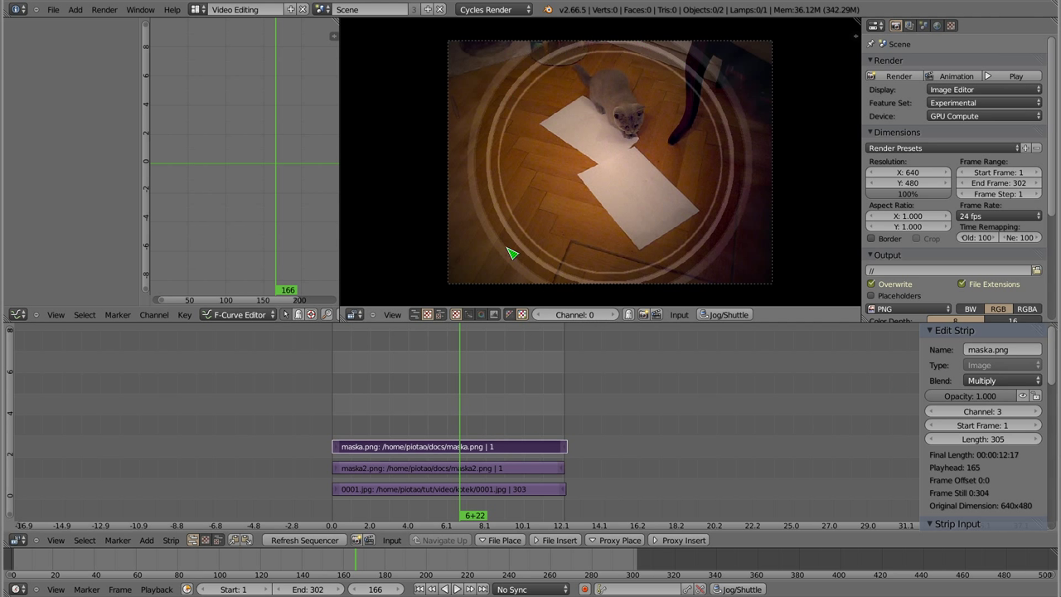
Step: Reorder channels so the maska2.png ring strip sits above the maska.png vignette
right_click(511, 472)
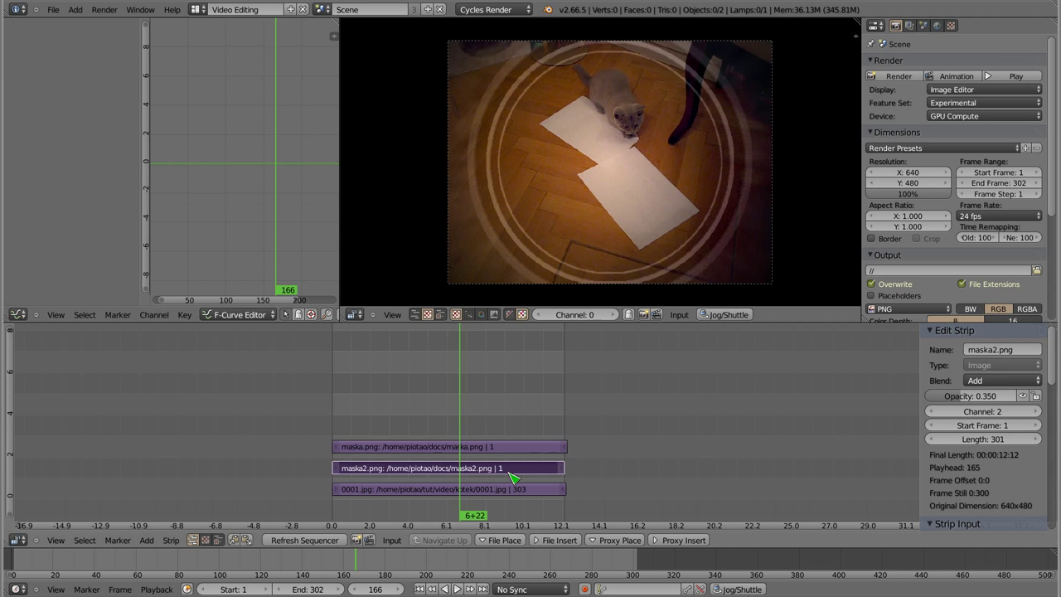
key("g")
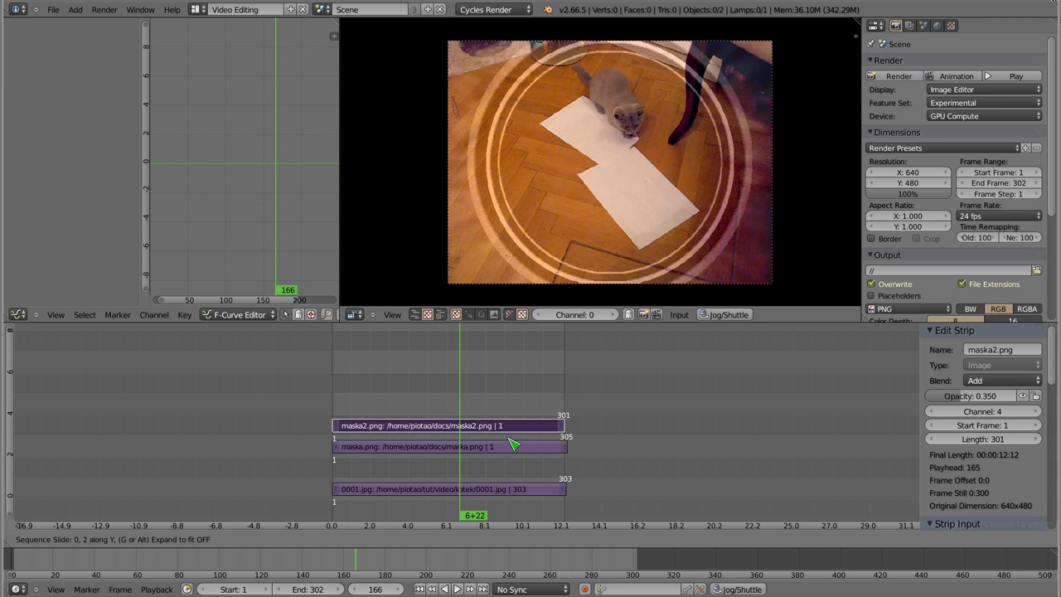
left_click(513, 444)
right_click(509, 452, "shift")
key("g")
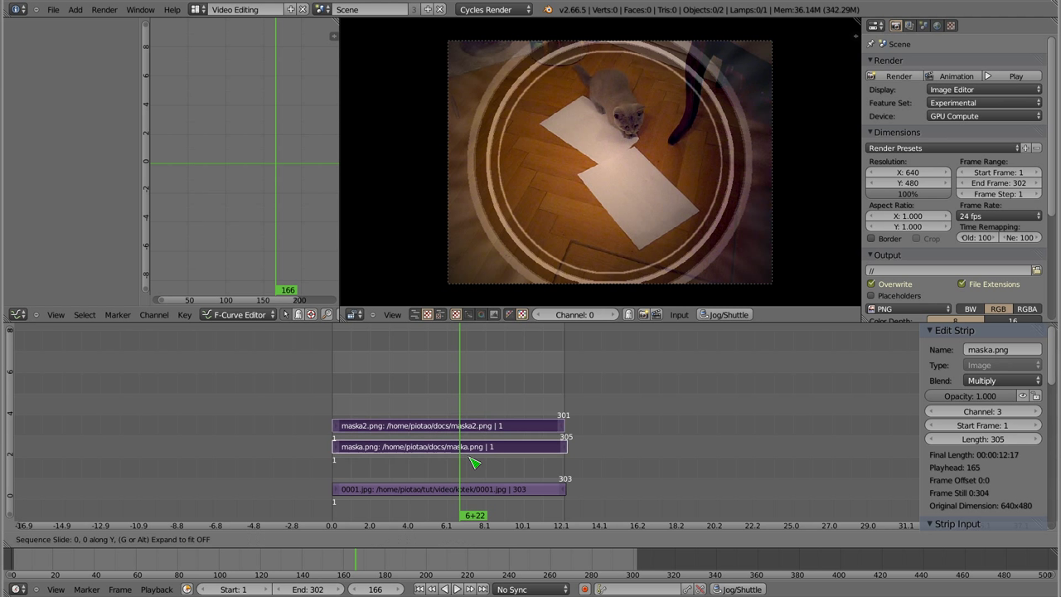
left_click(476, 472)
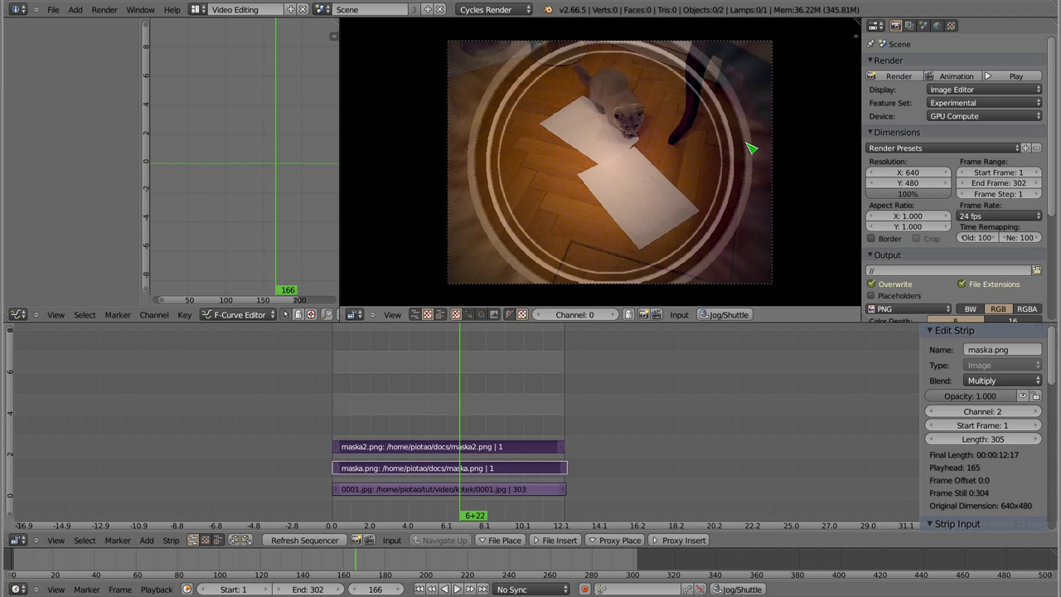
Step: Lower the maska2.png ring strip's opacity to 0.138
right_click(444, 452)
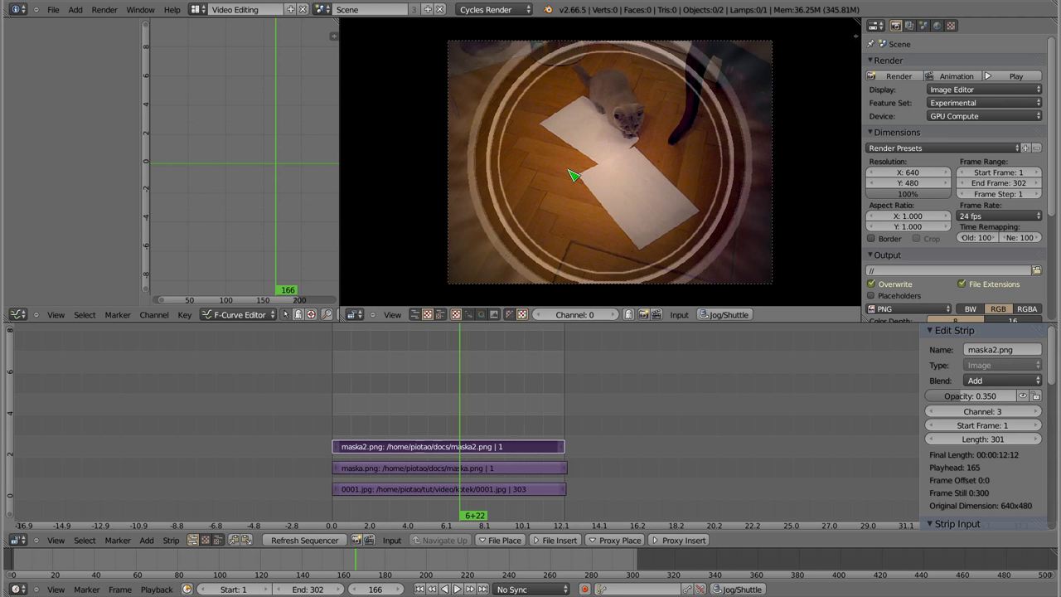
left_click_drag(963, 401, 928, 401)
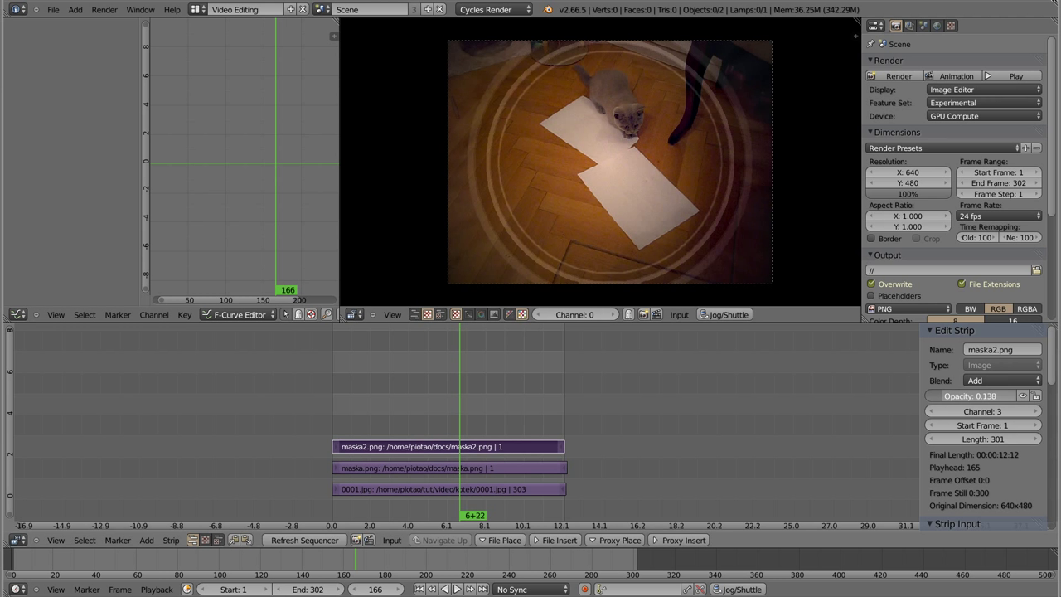
left_click_drag(348, 423, 334, 424)
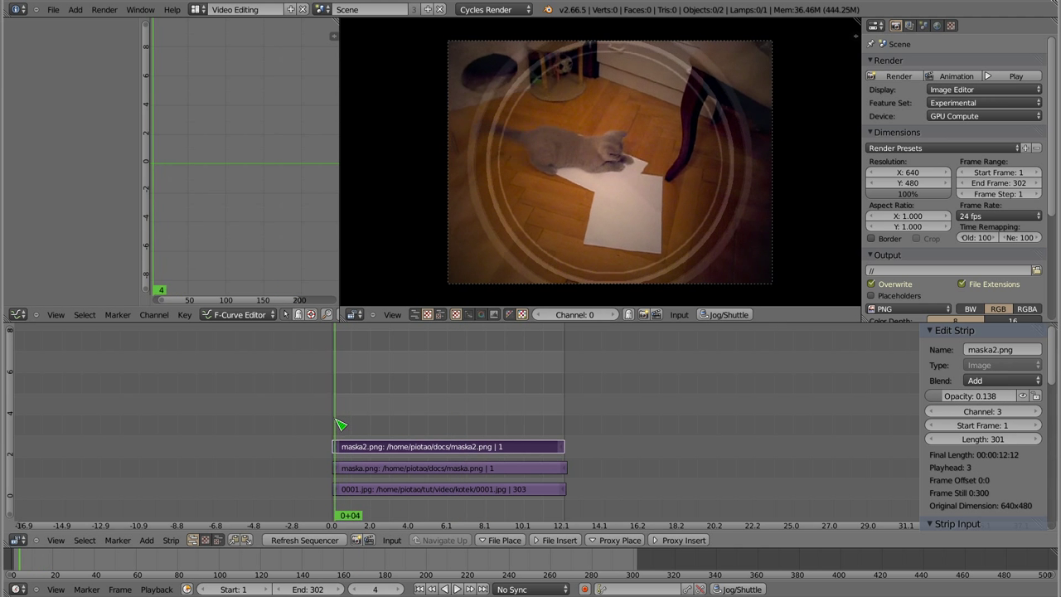
key("alt+a")
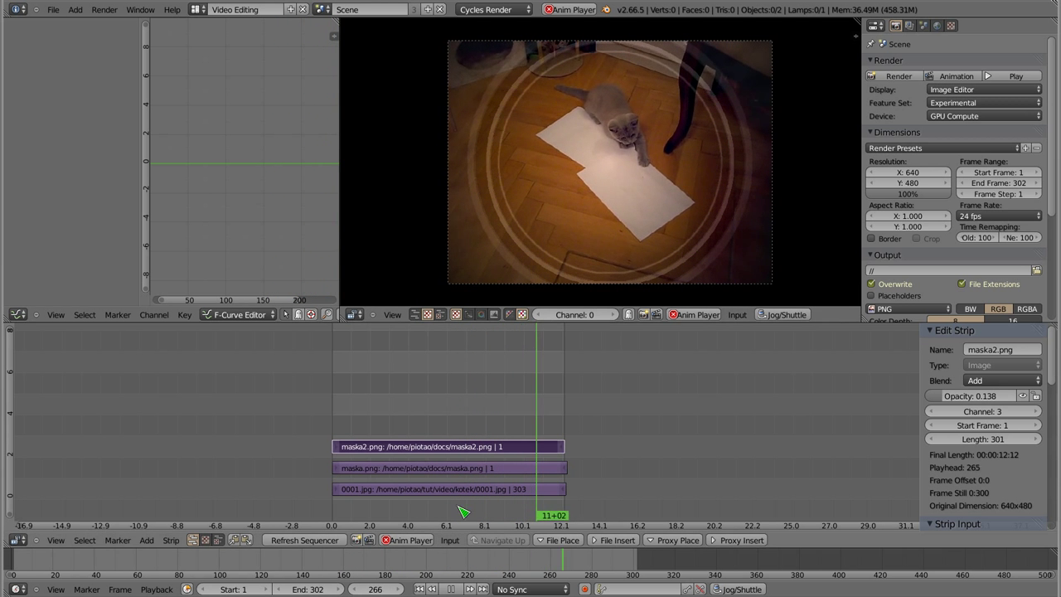
key("Escape")
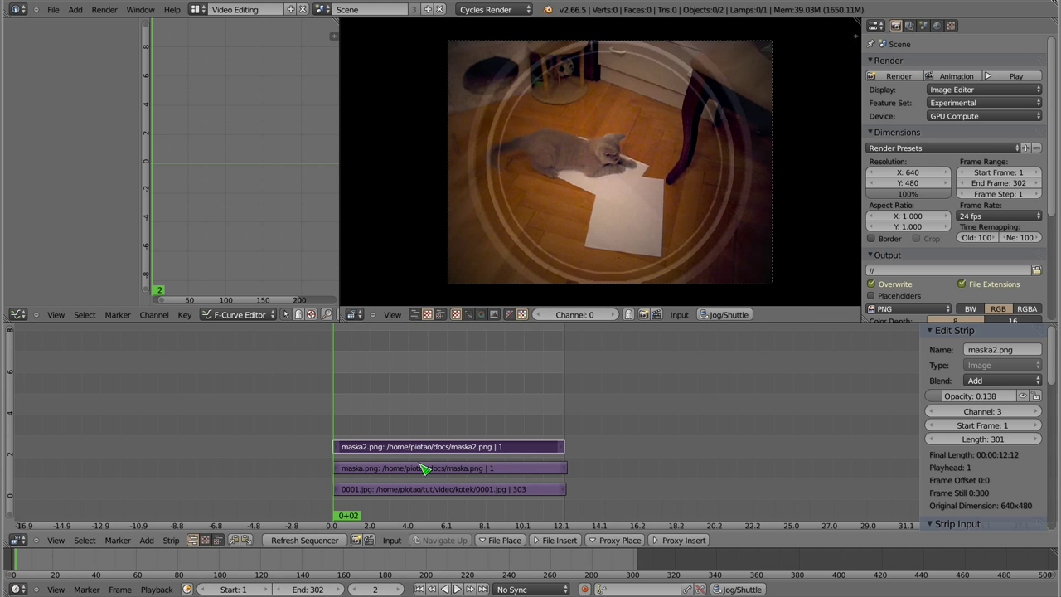